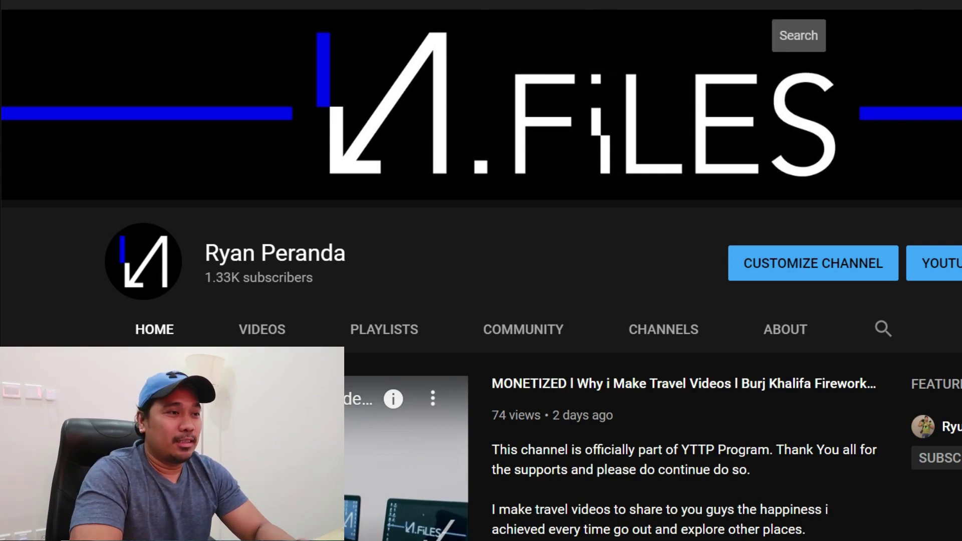
Open the MONETIZED travel video about the Burj Khalifa fireworks from the channel's uploads
{"action": "scroll", "coordinate": [726, 116], "scroll_direction": "down", "scroll_amount": 3}
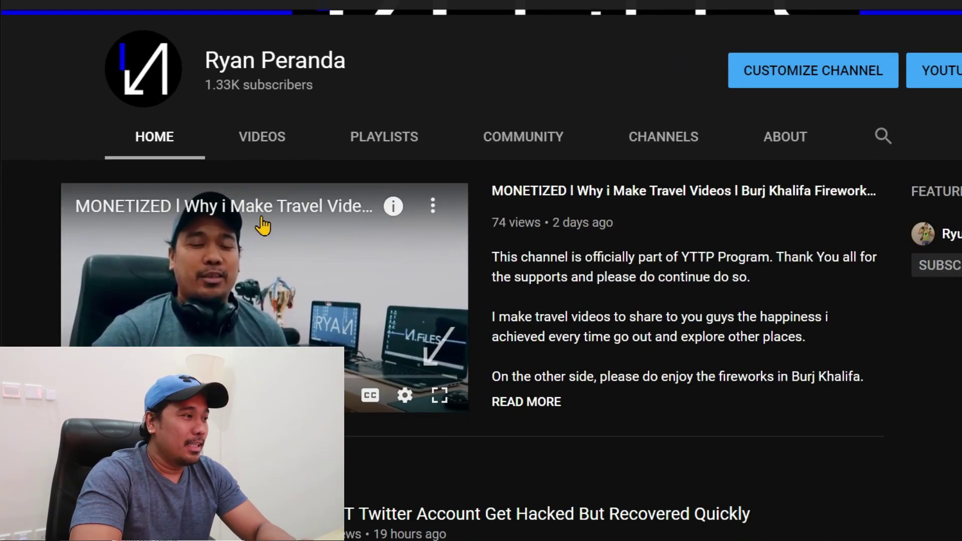
{"action": "scroll", "coordinate": [453, 253], "scroll_direction": "down", "scroll_amount": 3}
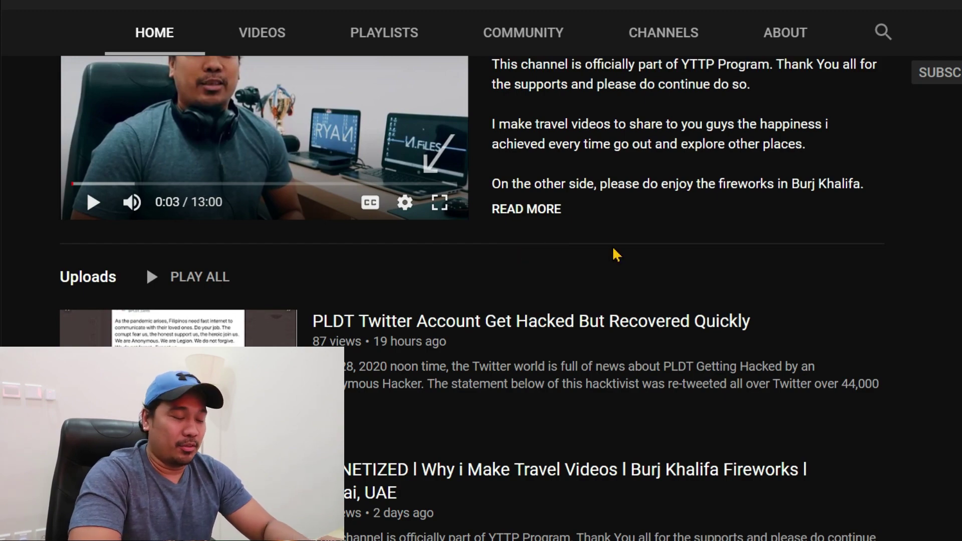
{"action": "scroll", "coordinate": [565, 345], "scroll_direction": "down", "scroll_amount": 5}
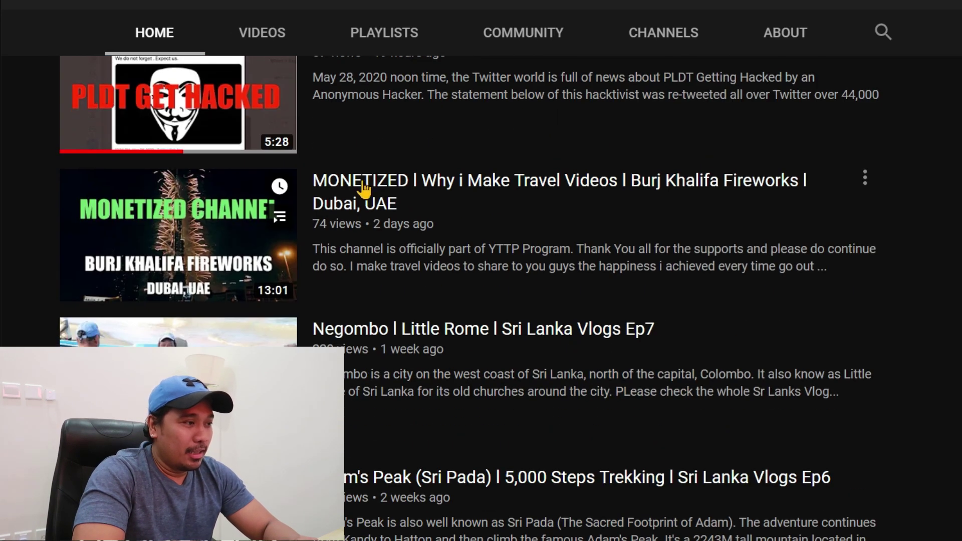
{"action": "left_click", "coordinate": [356, 184]}
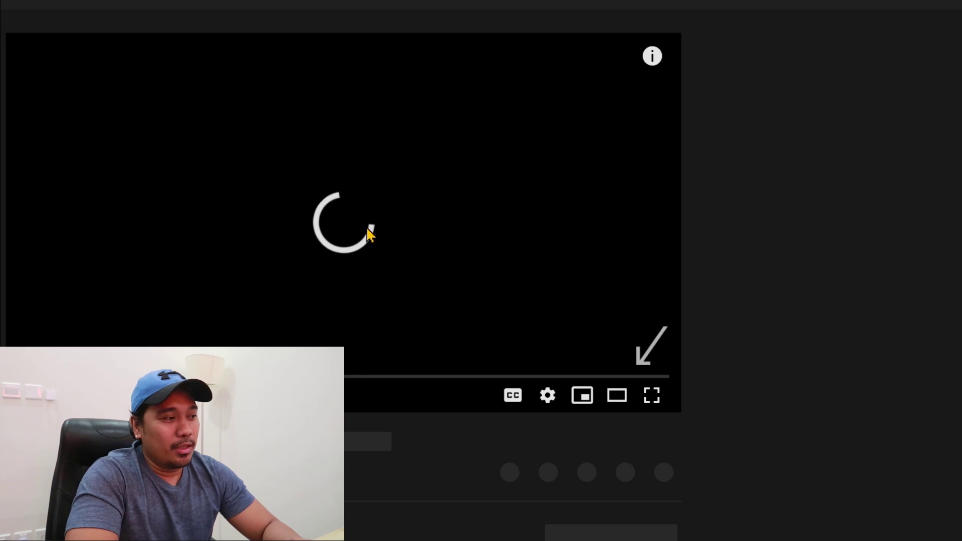
Open the MONETIZED travel video's details for editing
{"action": "scroll", "coordinate": [379, 277], "scroll_direction": "down", "scroll_amount": 2}
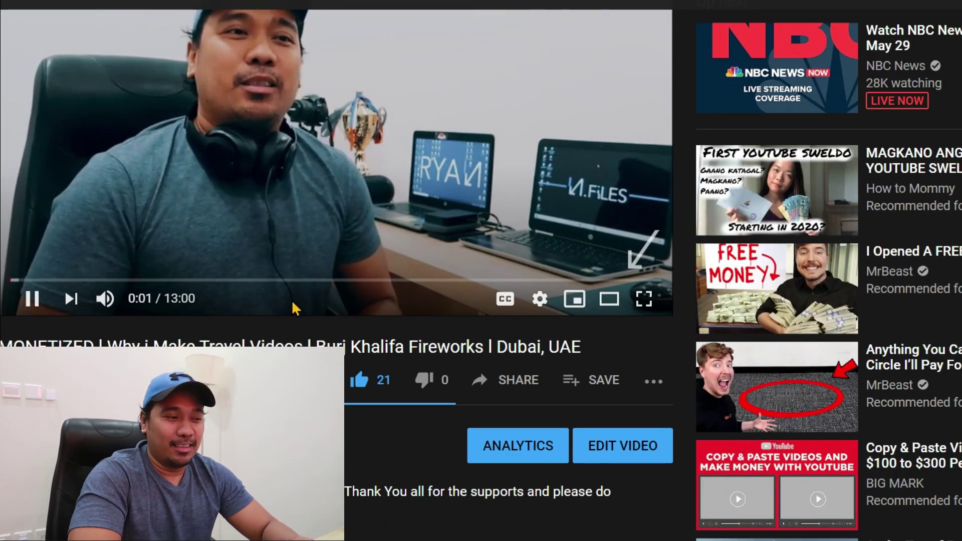
{"action": "scroll", "coordinate": [449, 294], "scroll_direction": "down", "scroll_amount": 2}
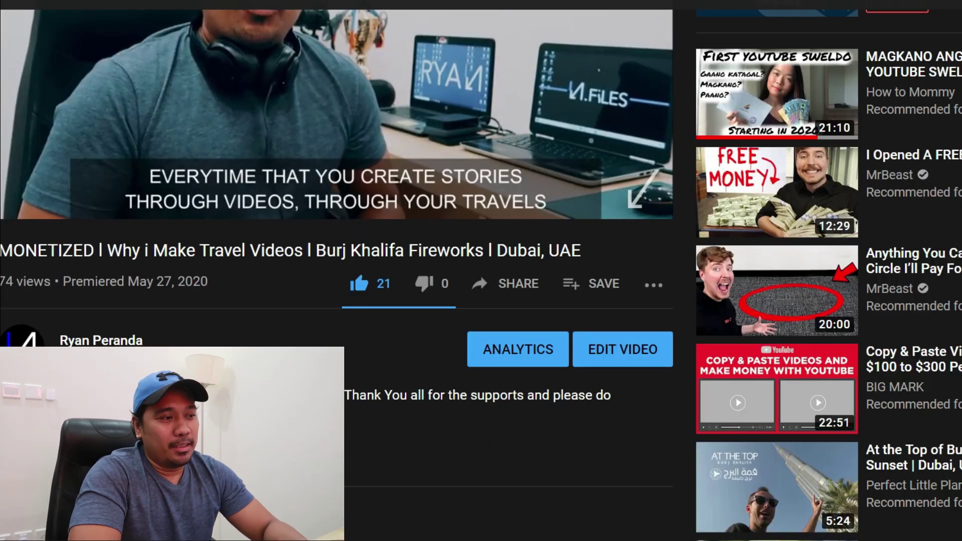
{"action": "left_click", "coordinate": [630, 364]}
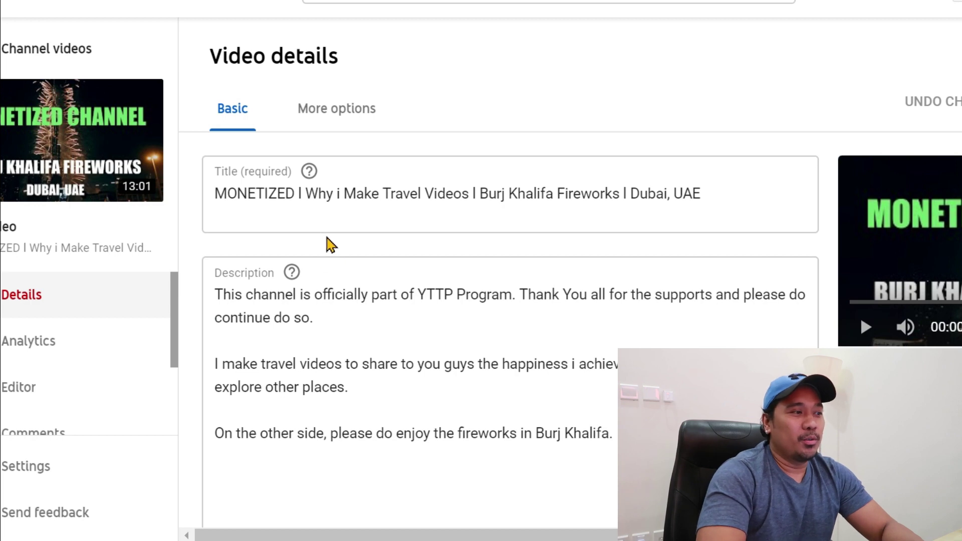
Add a "Chapter:" heading to the description, one blank line below the Burj Khalifa fireworks sentence, with a new line under it
{"action": "scroll", "coordinate": [351, 245], "scroll_direction": "down", "scroll_amount": 2}
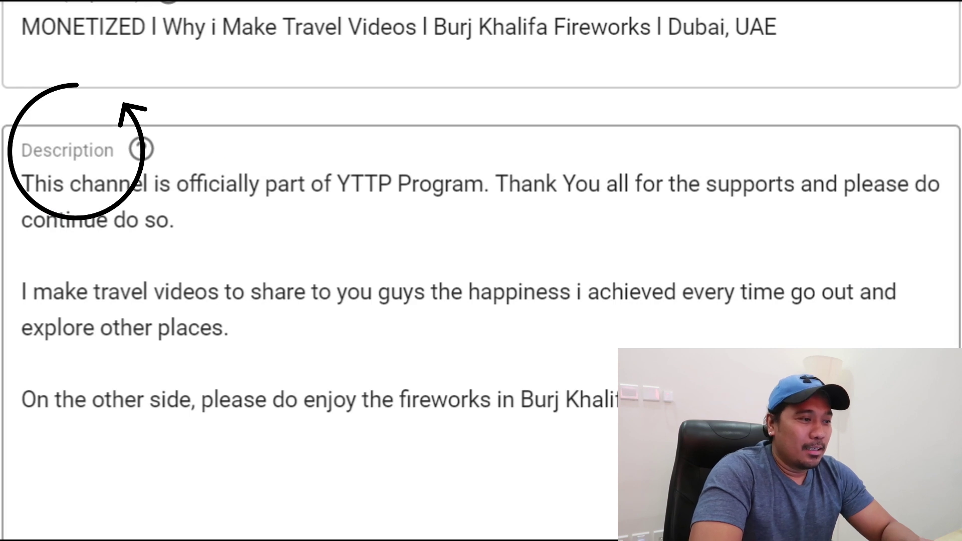
{"action": "left_click", "coordinate": [701, 401]}
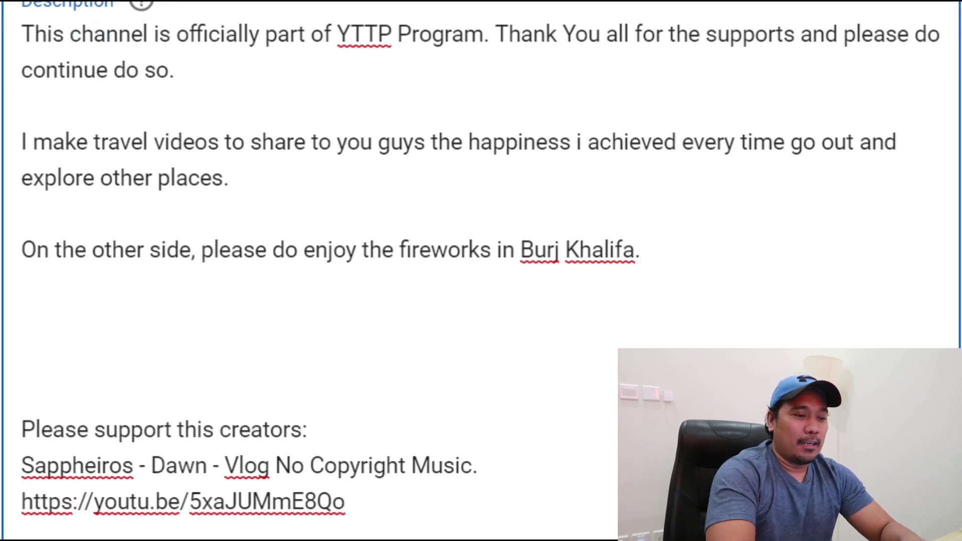
{"action": "key", "text": "Return"}
{"action": "key", "text": "Return"}
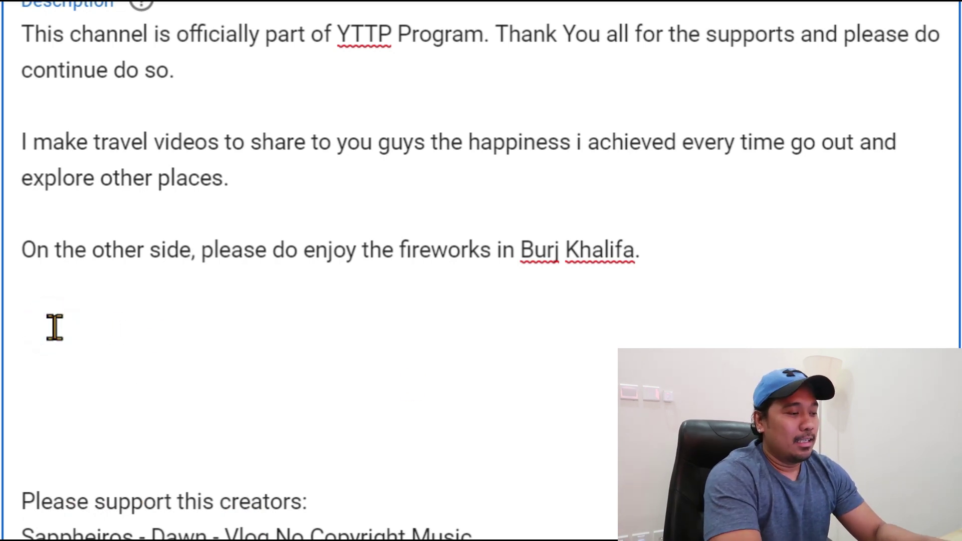
{"action": "type", "text": "Chapte"}
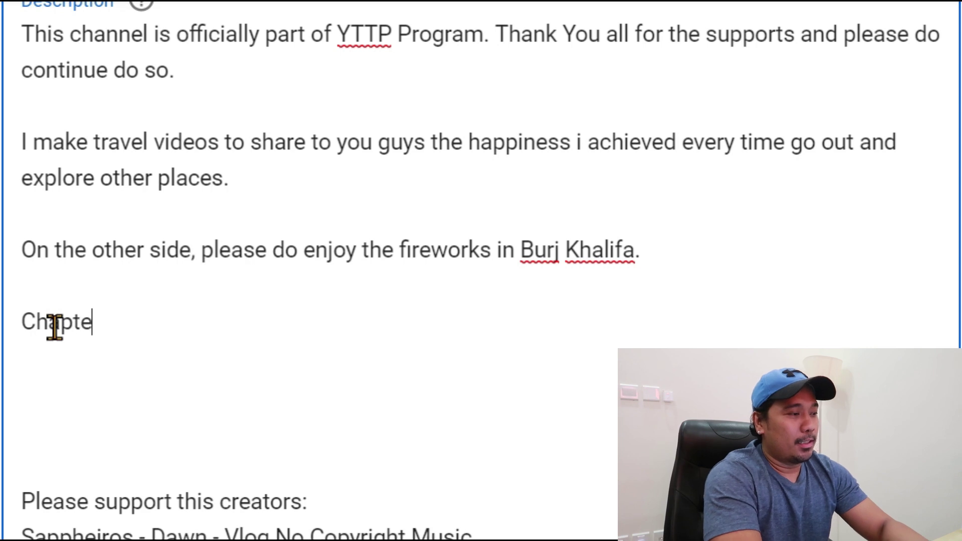
{"action": "type", "text": "r:"}
{"action": "key", "text": "Return"}
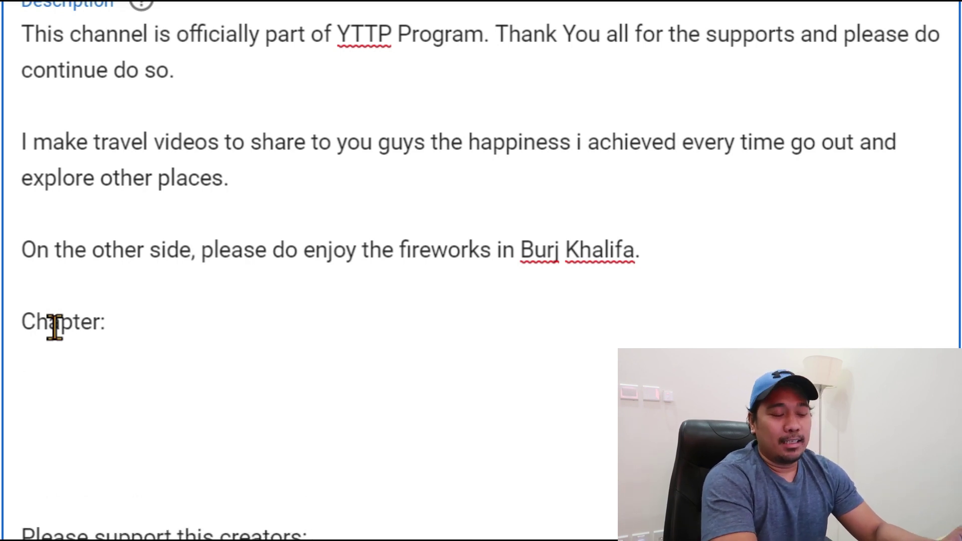
Consult the help article on video chapters and open the MONETIZED travel video's watch page from the channel's uploads
{"action": "key", "text": "alt+Tab"}
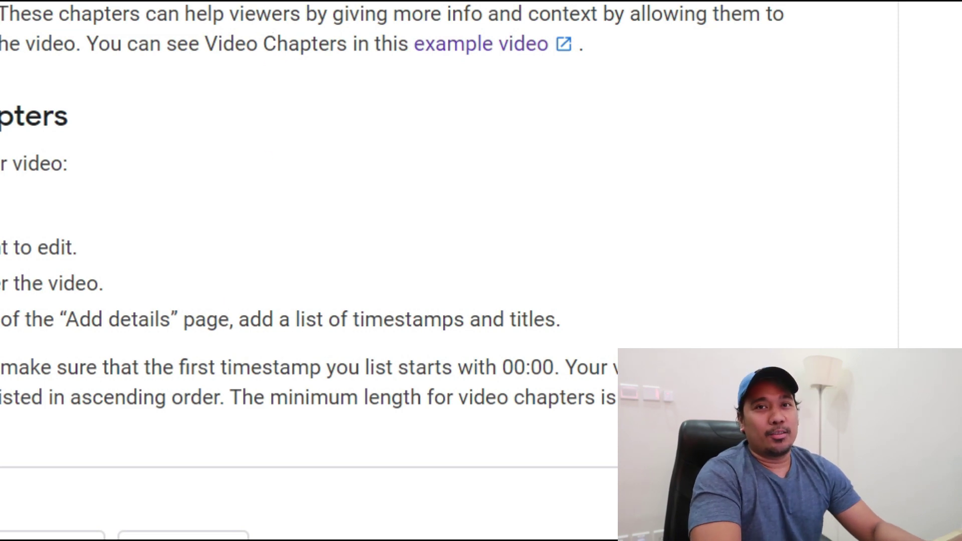
{"action": "key", "text": "alt+Tab"}
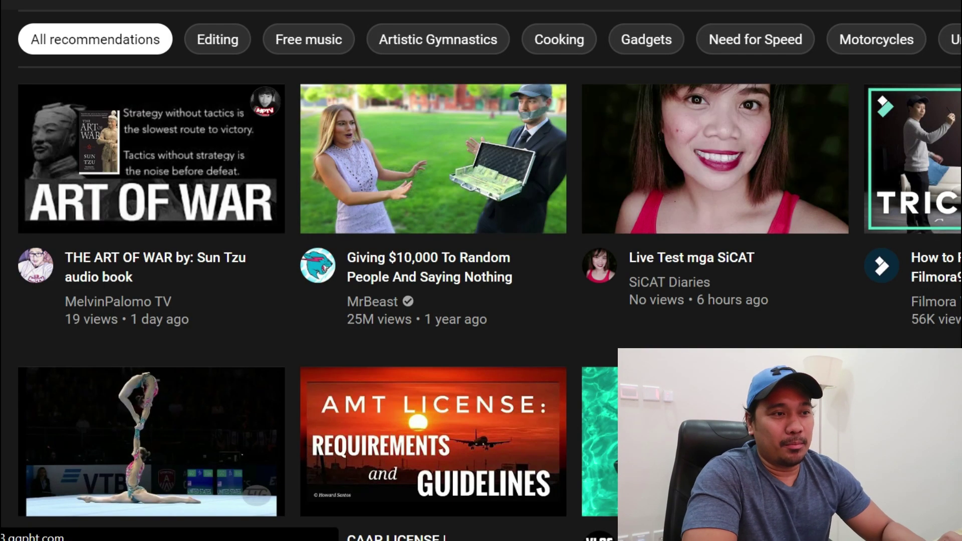
{"action": "left_click", "coordinate": [899, 98]}
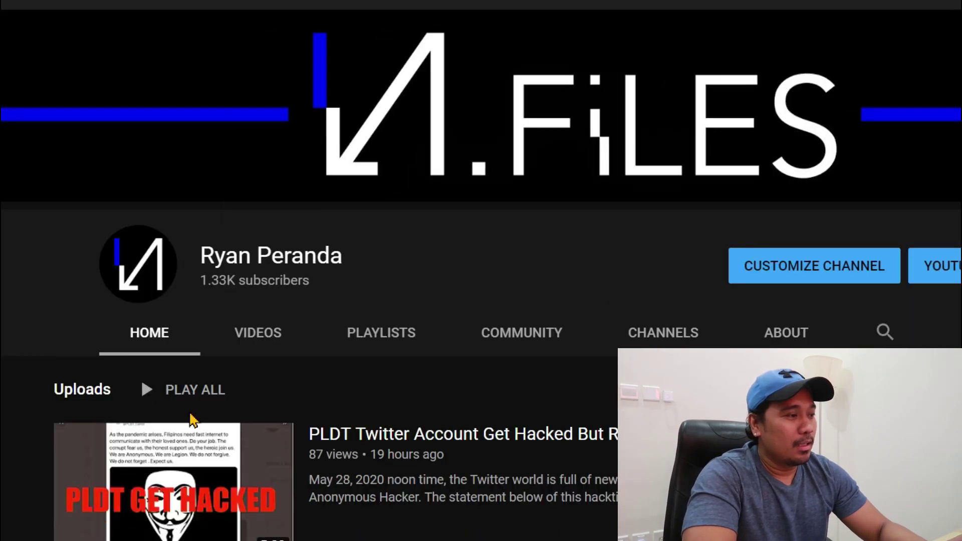
{"action": "scroll", "coordinate": [274, 459], "scroll_direction": "down", "scroll_amount": 6}
{"action": "left_click", "coordinate": [385, 299]}
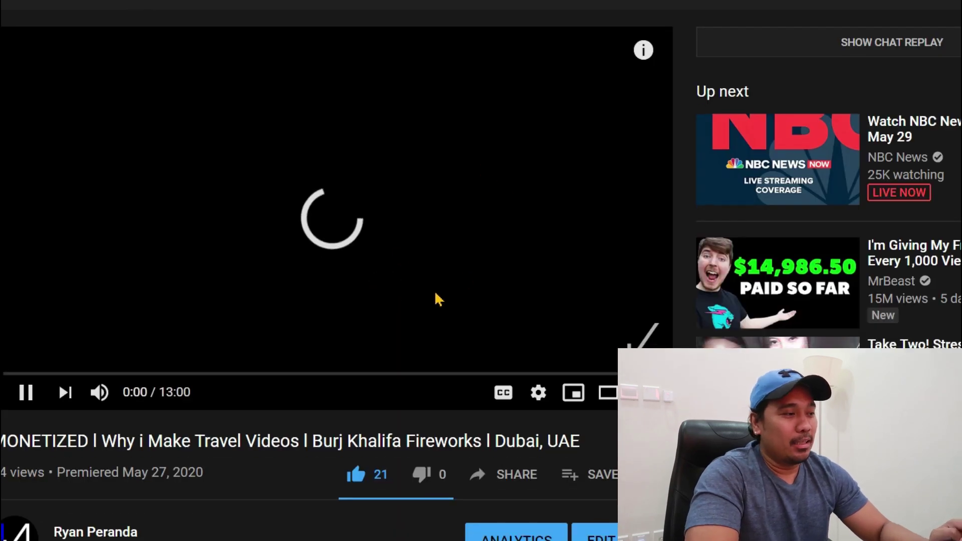
Pause the MONETIZED travel video near its beginning
{"action": "scroll", "coordinate": [421, 306], "scroll_direction": "down", "scroll_amount": 4}
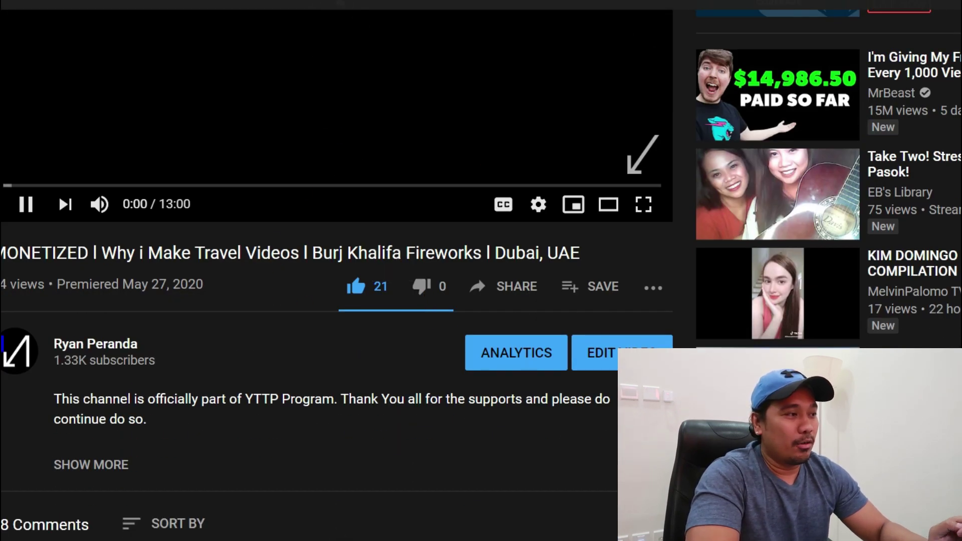
{"action": "scroll", "coordinate": [193, 230], "scroll_direction": "up", "scroll_amount": 2}
{"action": "scroll", "coordinate": [235, 296], "scroll_direction": "up", "scroll_amount": 2}
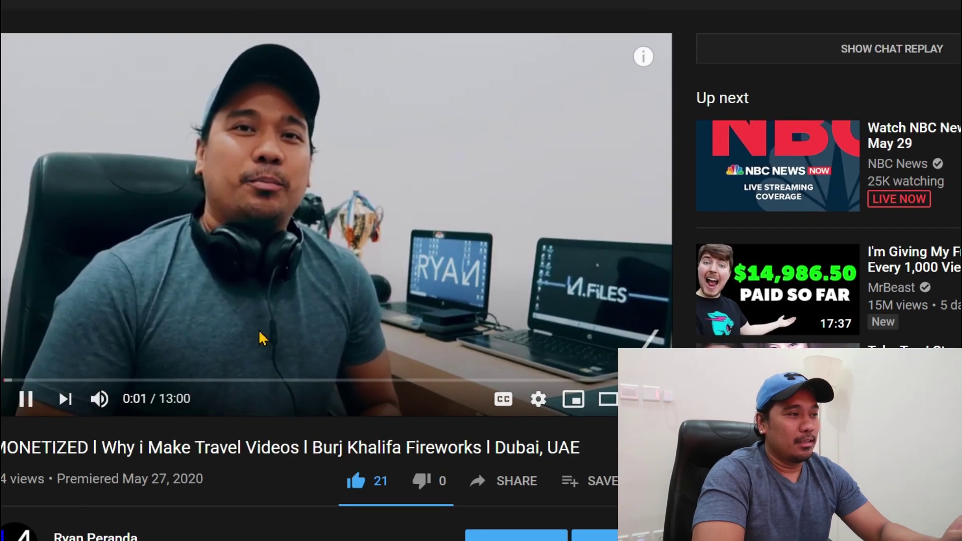
{"action": "left_click", "coordinate": [22, 400]}
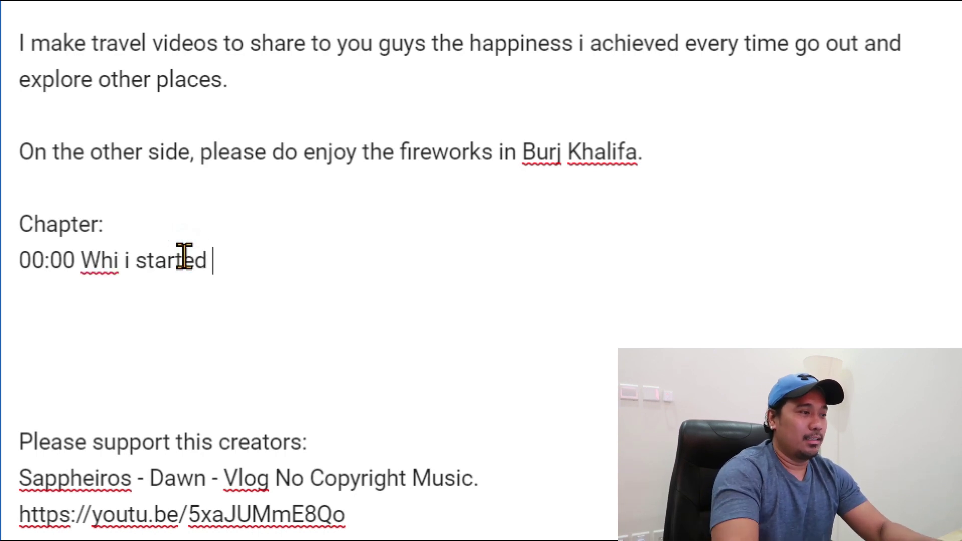
Correct "Whi" to "Why" in the first chapter entry and complete it as "00:00 Why i started Youtube?", followed by a new line
{"action": "left_click", "coordinate": [120, 259]}
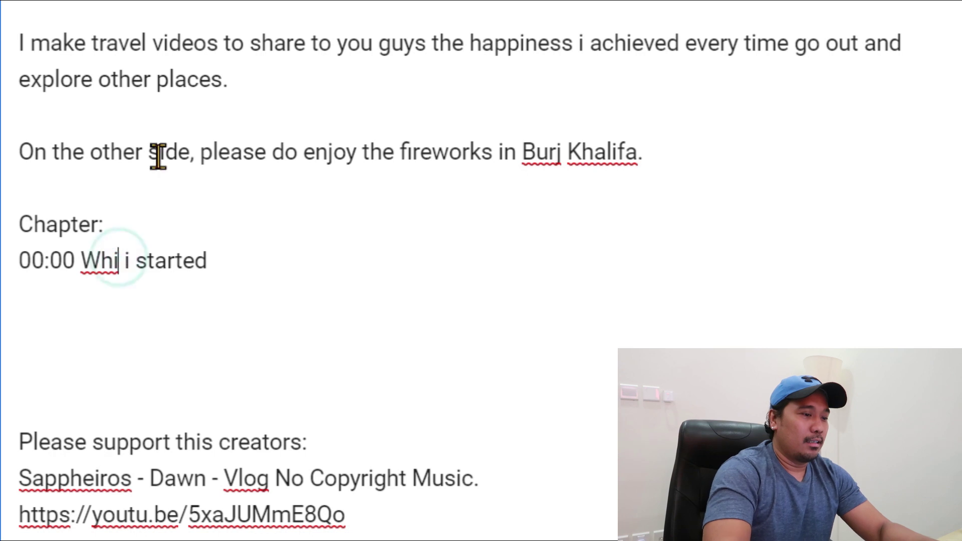
{"action": "key", "text": "BackSpace"}
{"action": "type", "text": "y"}
{"action": "left_click", "coordinate": [271, 287]}
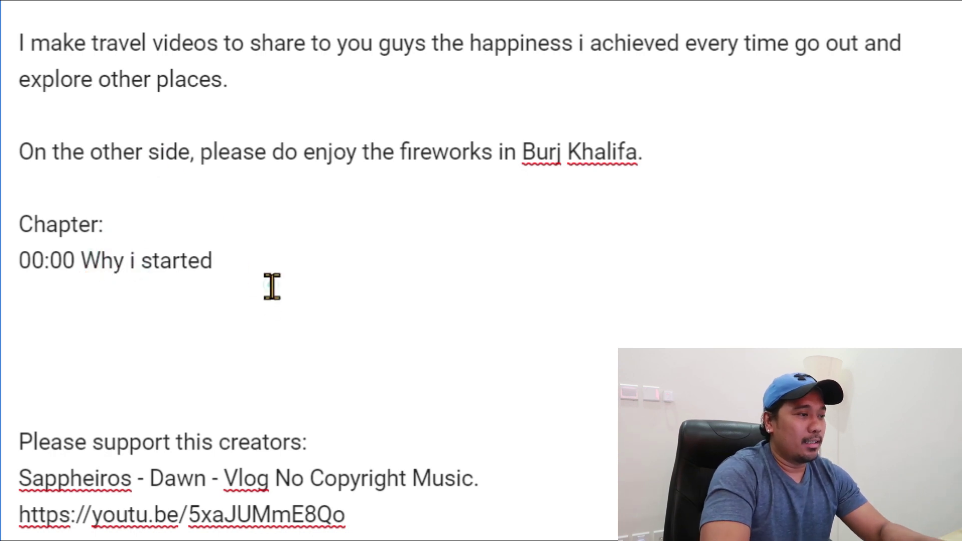
{"action": "left_click", "coordinate": [264, 274]}
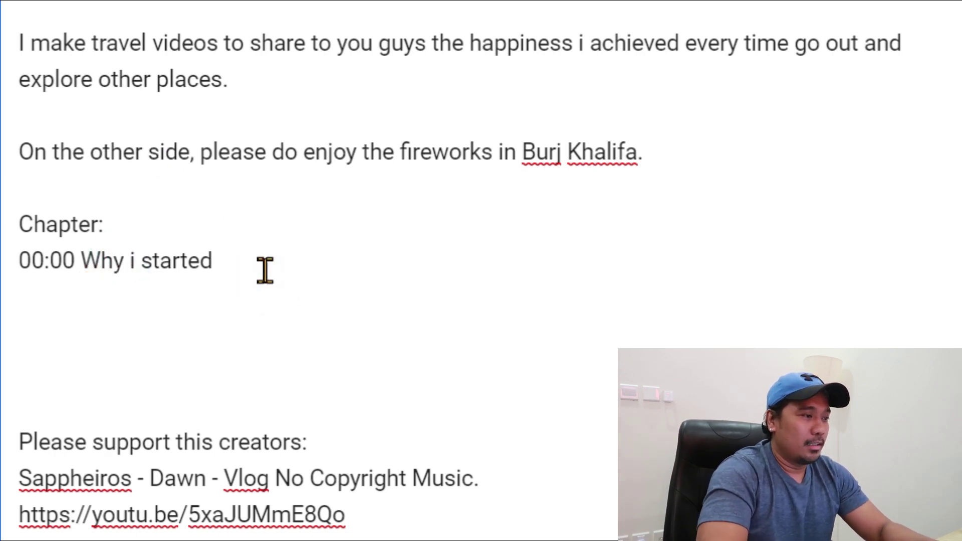
{"action": "left_click", "coordinate": [262, 259]}
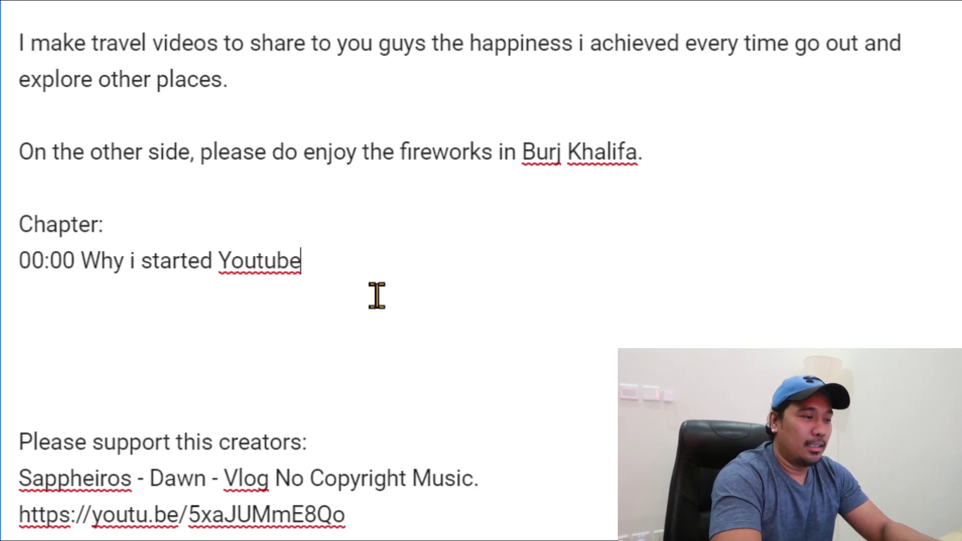
{"action": "key", "text": "Return"}
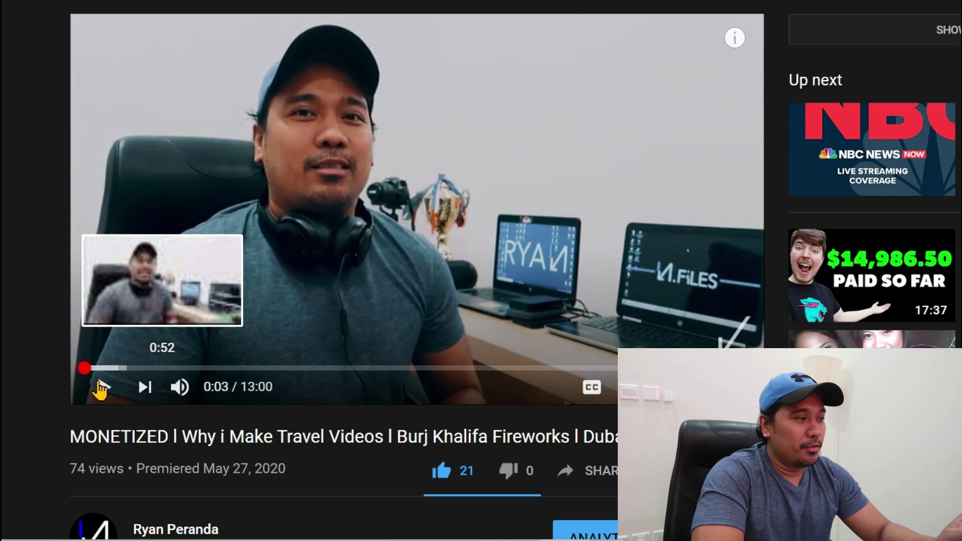
Locate the second topic's start in the video, pause there, and add the chapter entry "01:55 When do i travel" to the description
{"action": "left_click", "coordinate": [106, 387]}
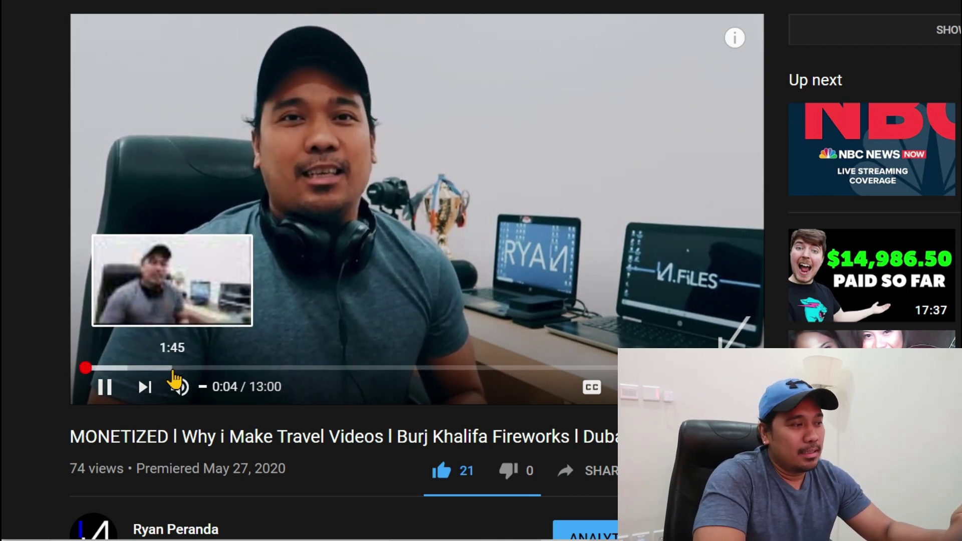
{"action": "left_click", "coordinate": [174, 369]}
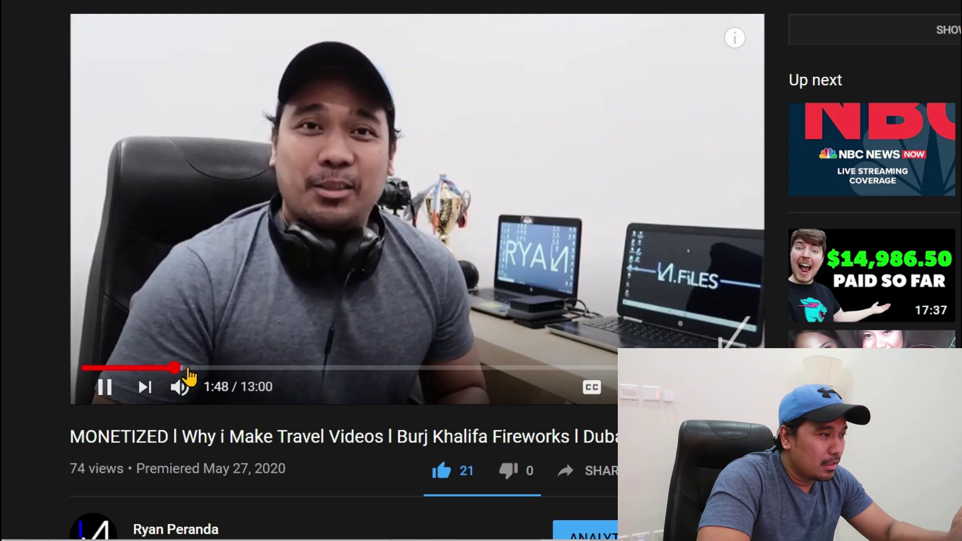
{"action": "left_click", "coordinate": [189, 369]}
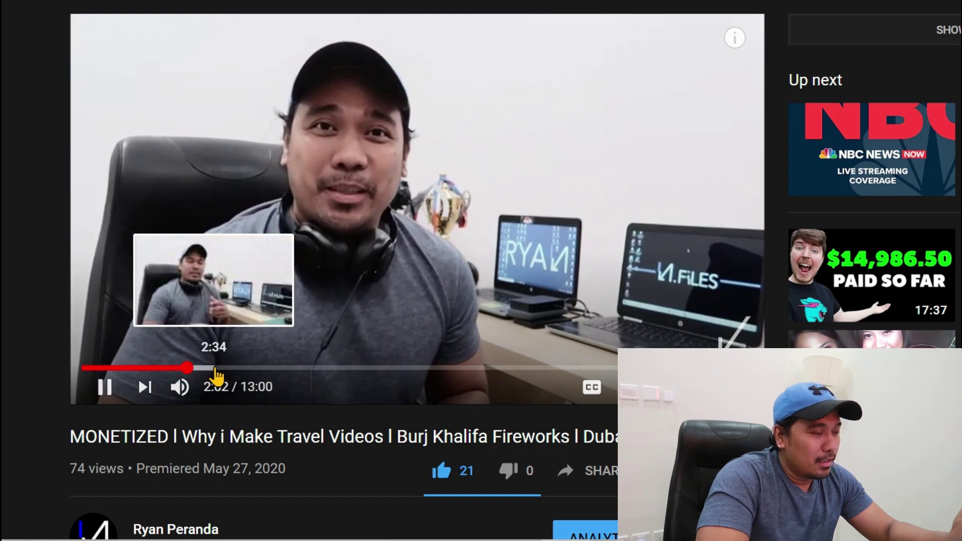
{"action": "left_click", "coordinate": [182, 369]}
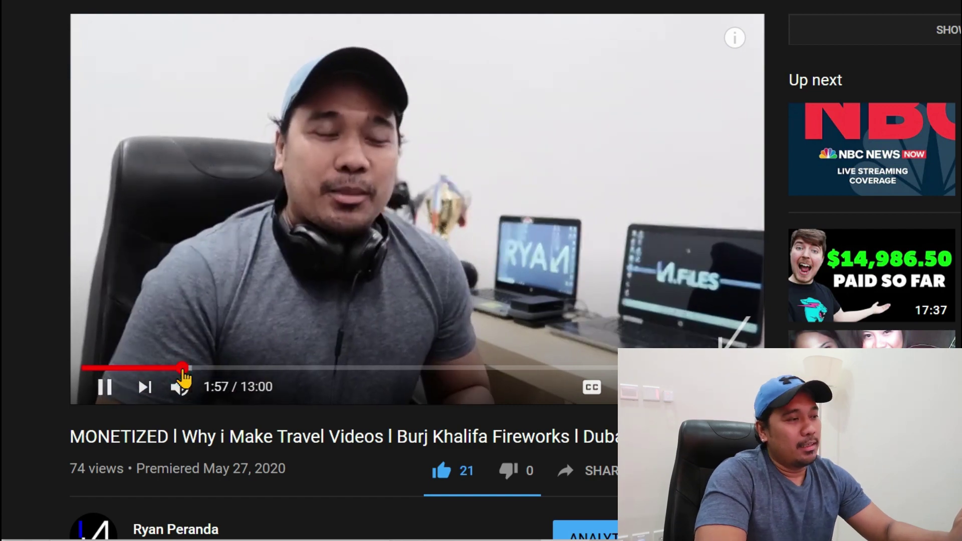
{"action": "left_click", "coordinate": [176, 369]}
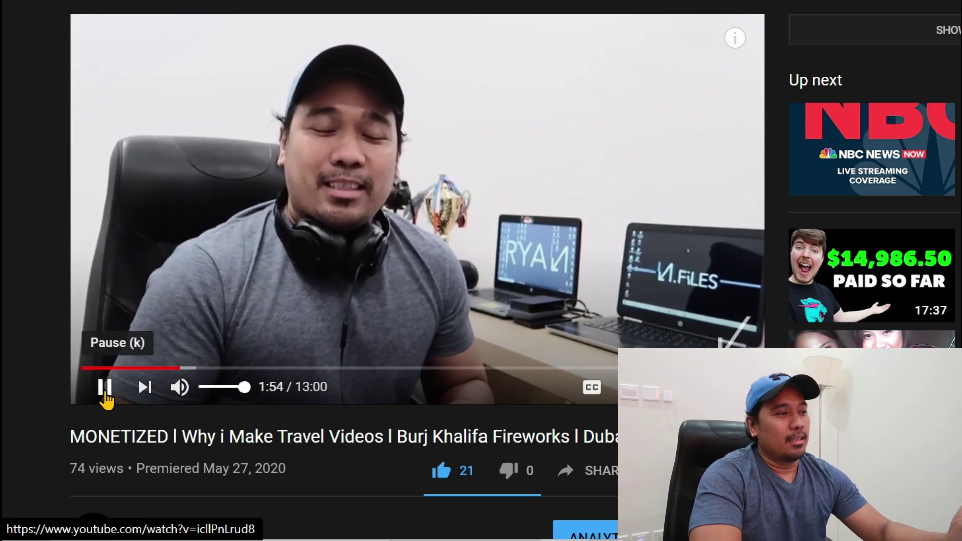
{"action": "left_click", "coordinate": [105, 398]}
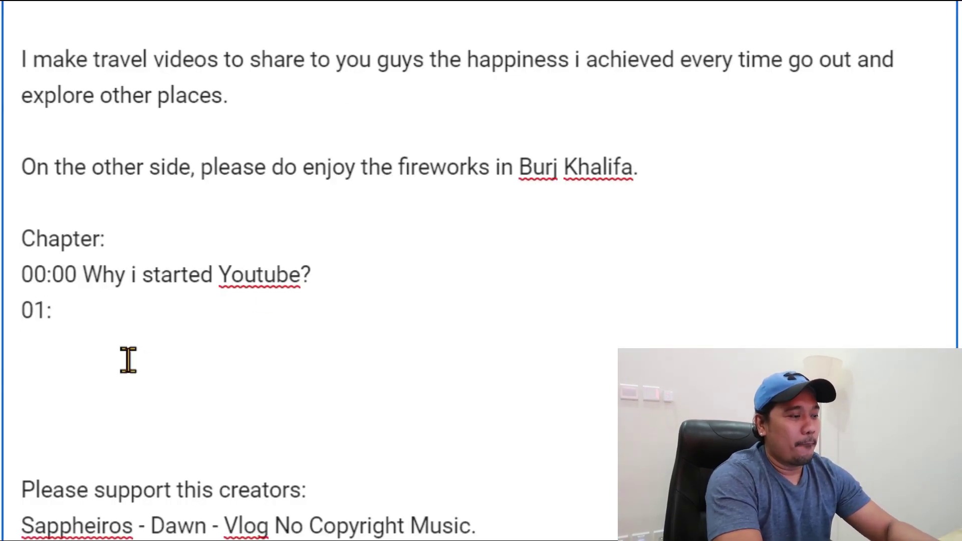
{"action": "type", "text": "55 When do i travel"}
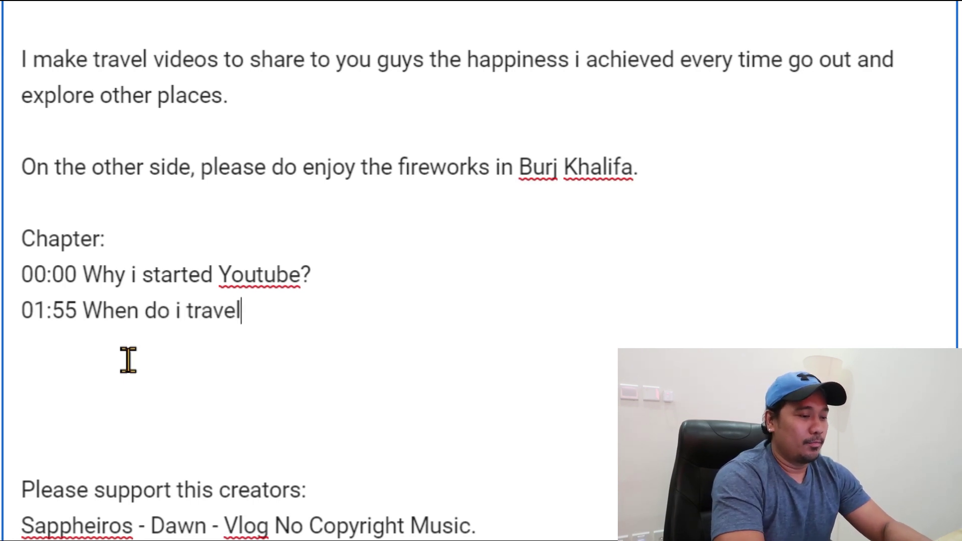
{"action": "key", "text": "Return"}
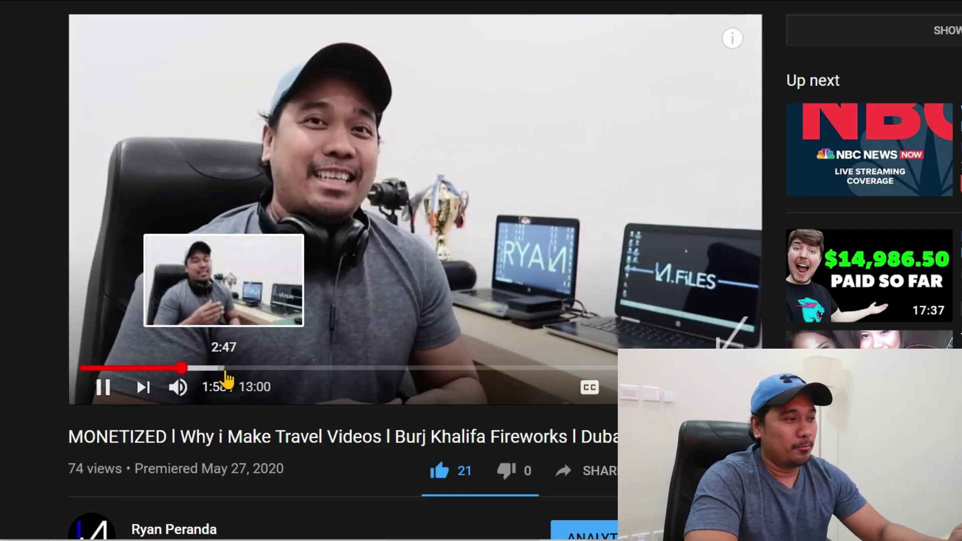
Locate the third topic's start in the MONETIZED travel video, pause there, and add the chapter entry "03:20 MONETIZED" followed by a new line
{"action": "left_click", "coordinate": [225, 369]}
{"action": "left_click", "coordinate": [247, 369]}
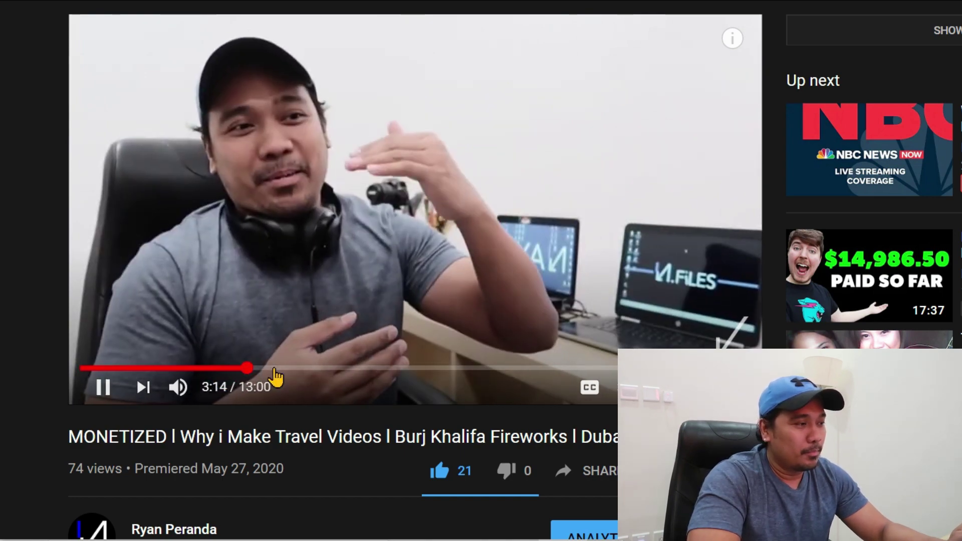
{"action": "left_click", "coordinate": [275, 369]}
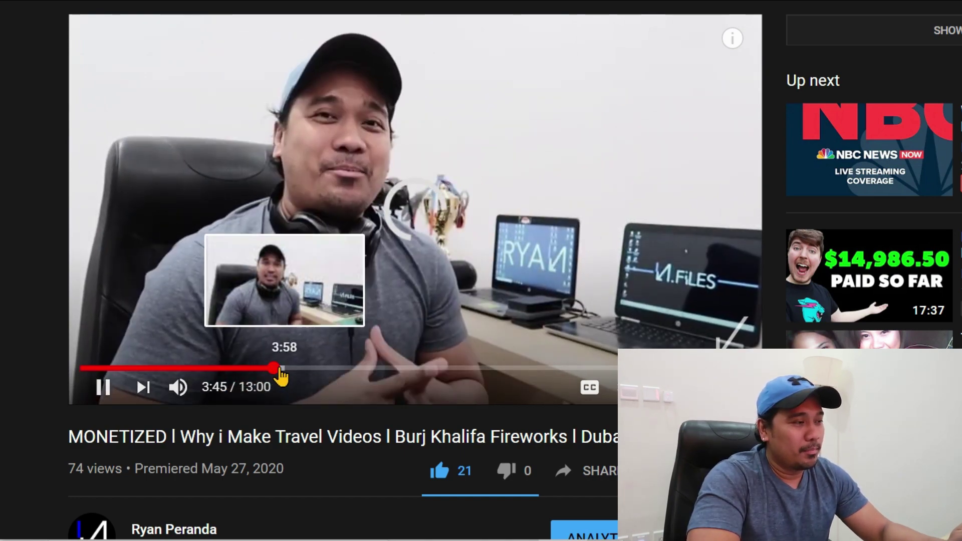
{"action": "left_click", "coordinate": [259, 369]}
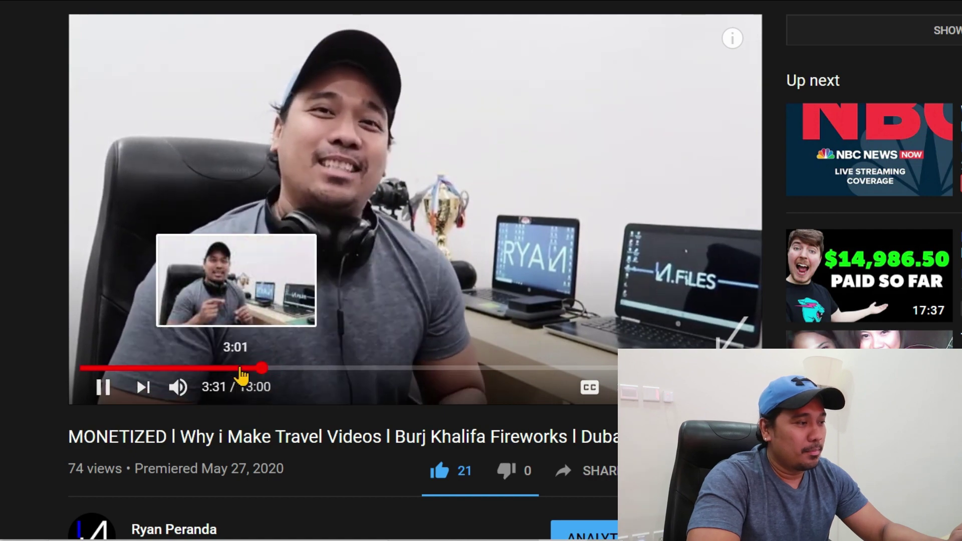
{"action": "left_click", "coordinate": [253, 369]}
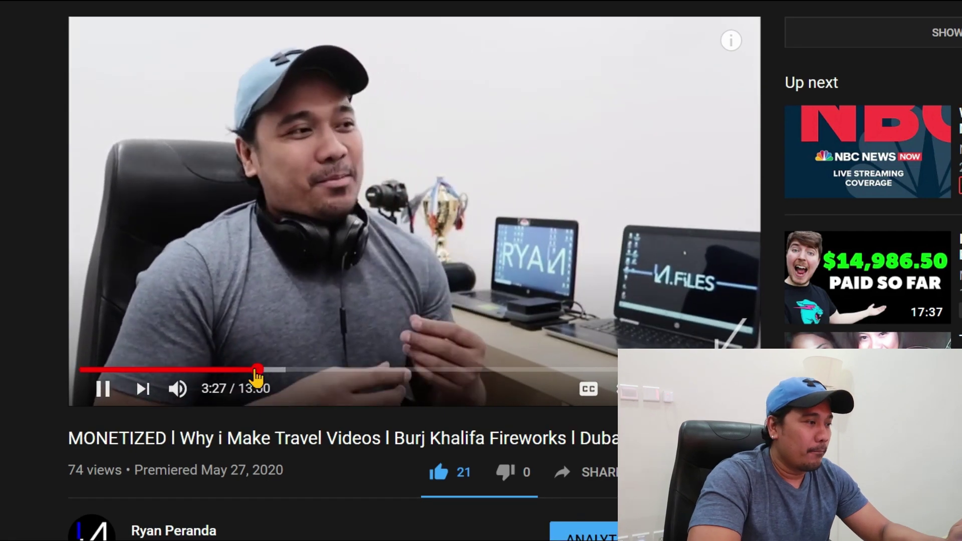
{"action": "left_click", "coordinate": [252, 369]}
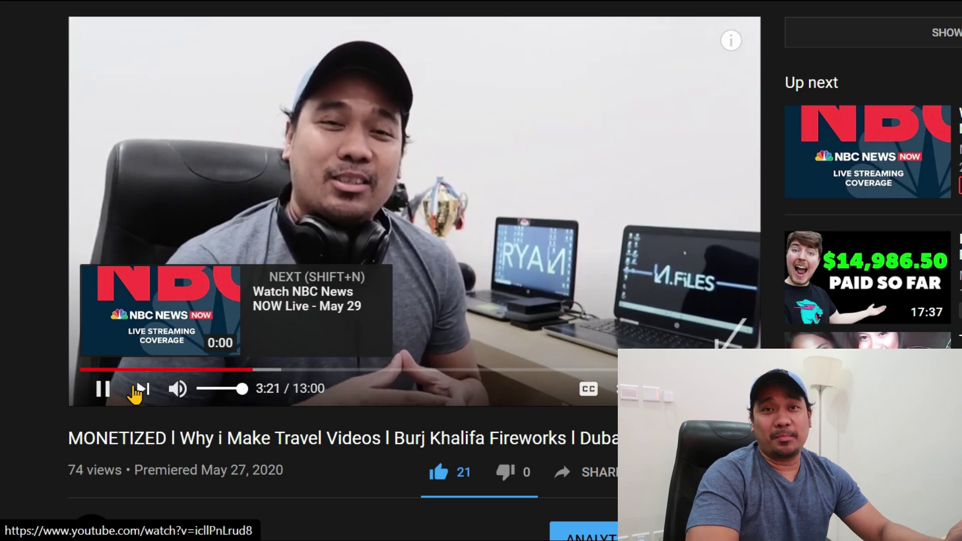
{"action": "left_click", "coordinate": [108, 394]}
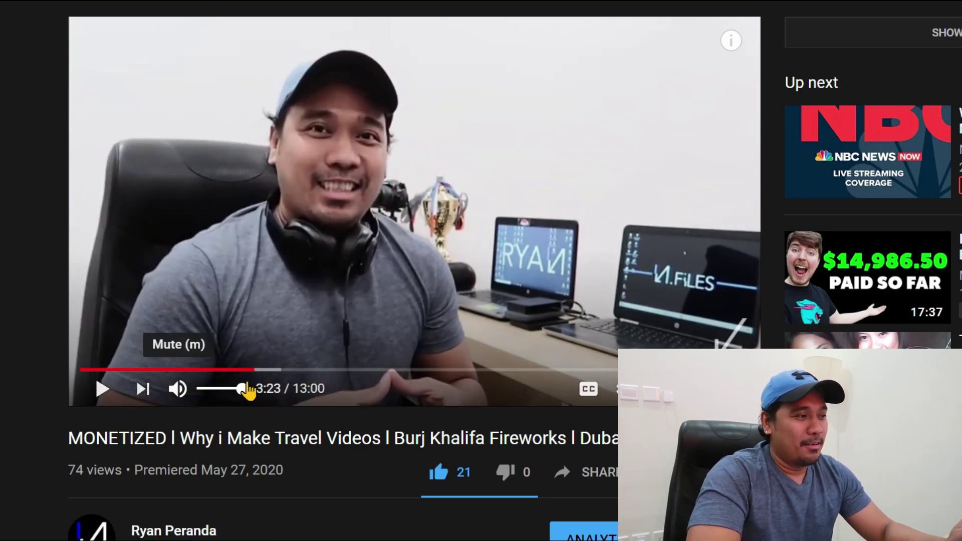
{"action": "left_click", "coordinate": [249, 370]}
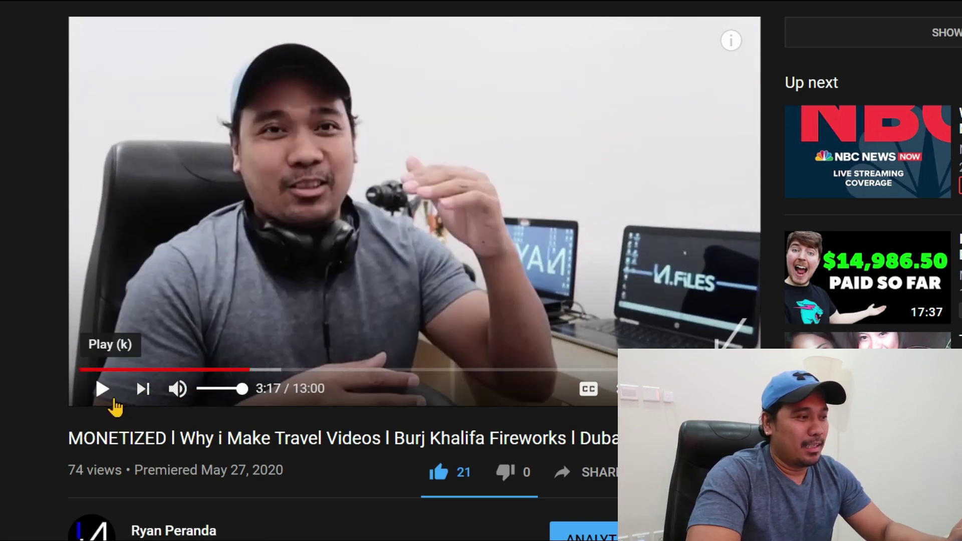
{"action": "left_click", "coordinate": [103, 391]}
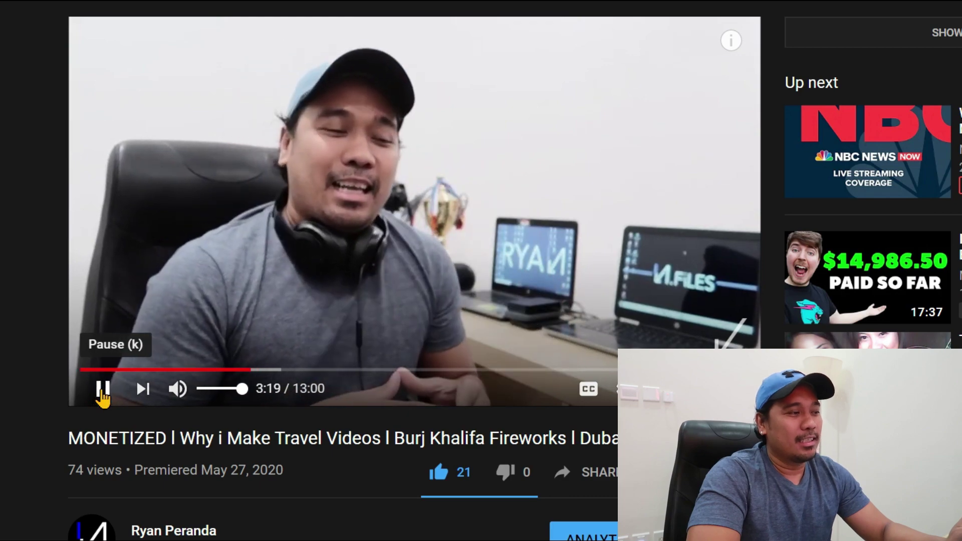
{"action": "left_click", "coordinate": [103, 395]}
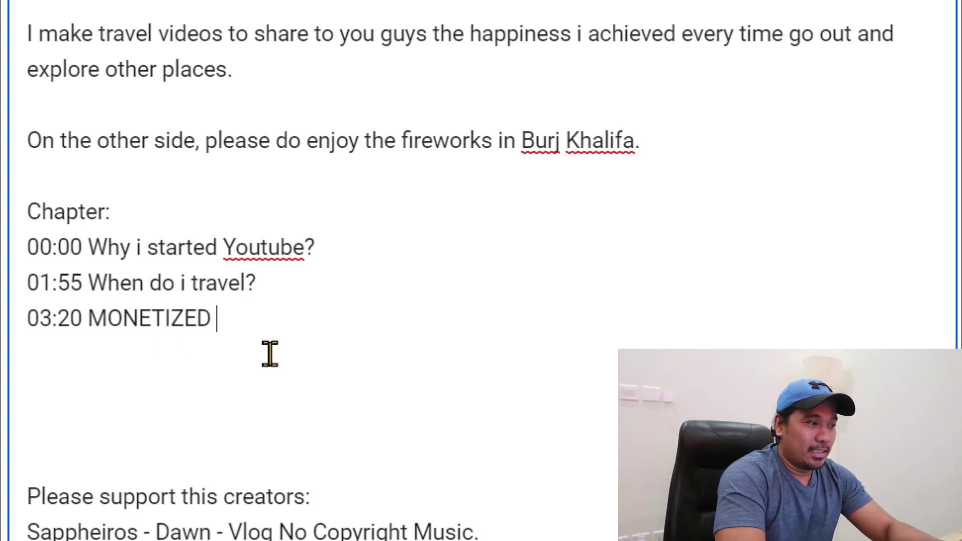
{"action": "key", "text": "Return"}
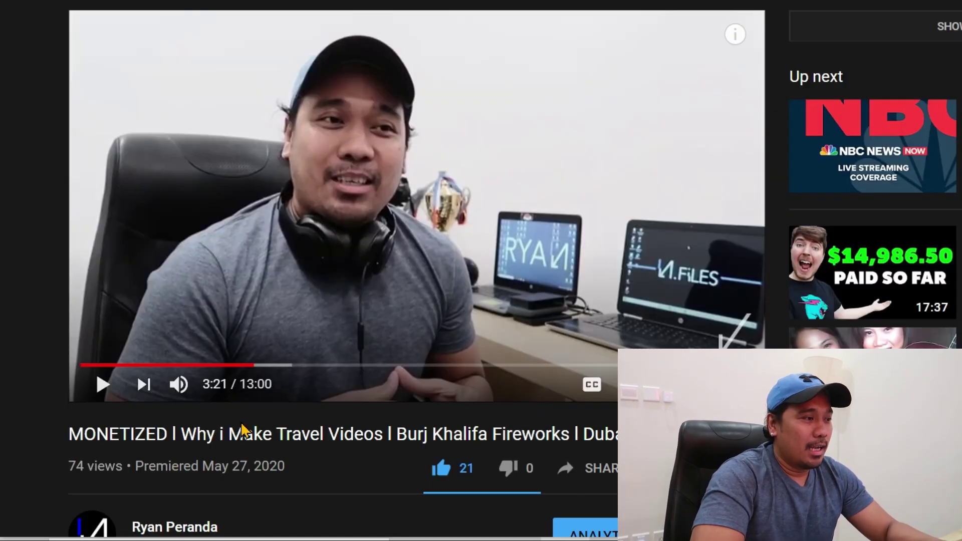
Find the train scene in the video, pause at 4:50, and add the chapter entry "04:50 The Train" followed by a new line
{"action": "left_click", "coordinate": [101, 386]}
{"action": "left_click", "coordinate": [295, 366]}
{"action": "left_click", "coordinate": [318, 369]}
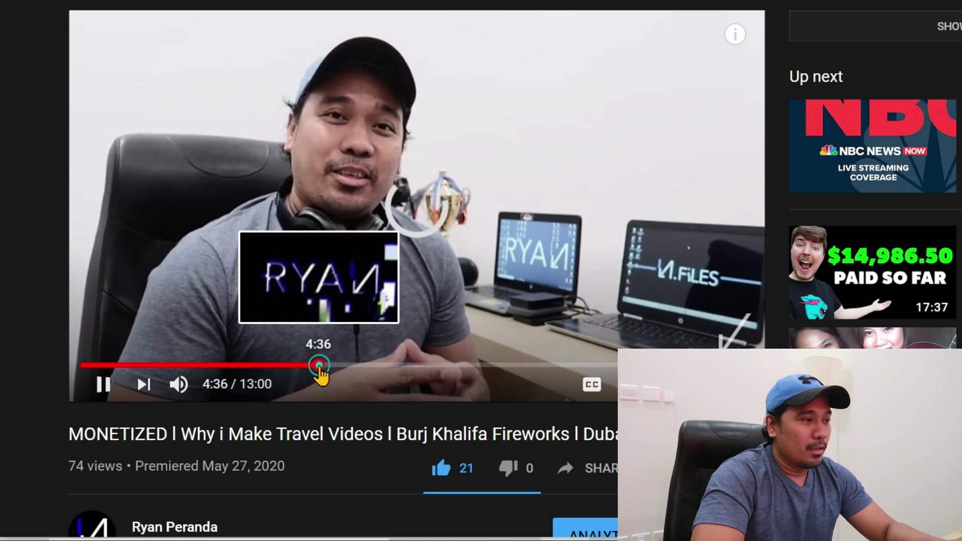
{"action": "left_click_drag", "start_coordinate": [340, 372], "coordinate": [323, 370]}
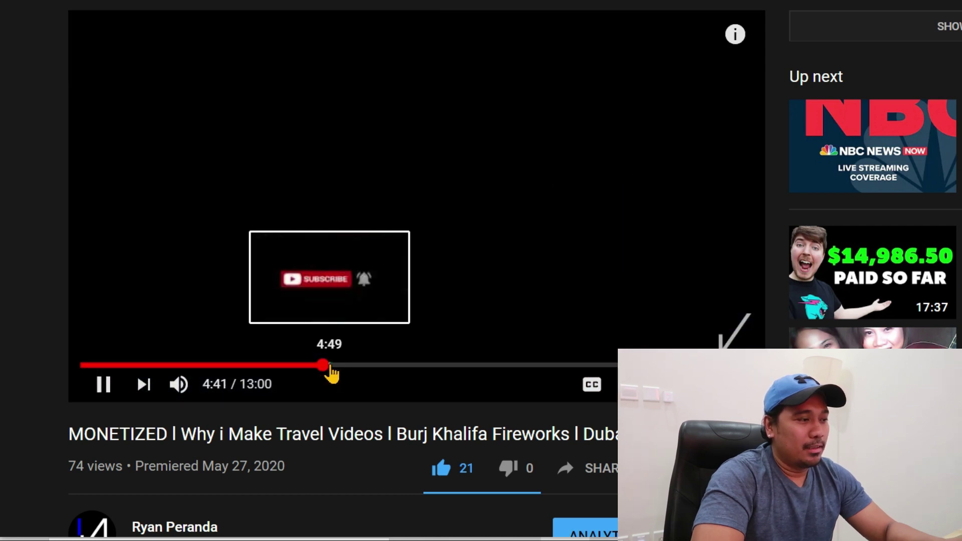
{"action": "left_click", "coordinate": [329, 371]}
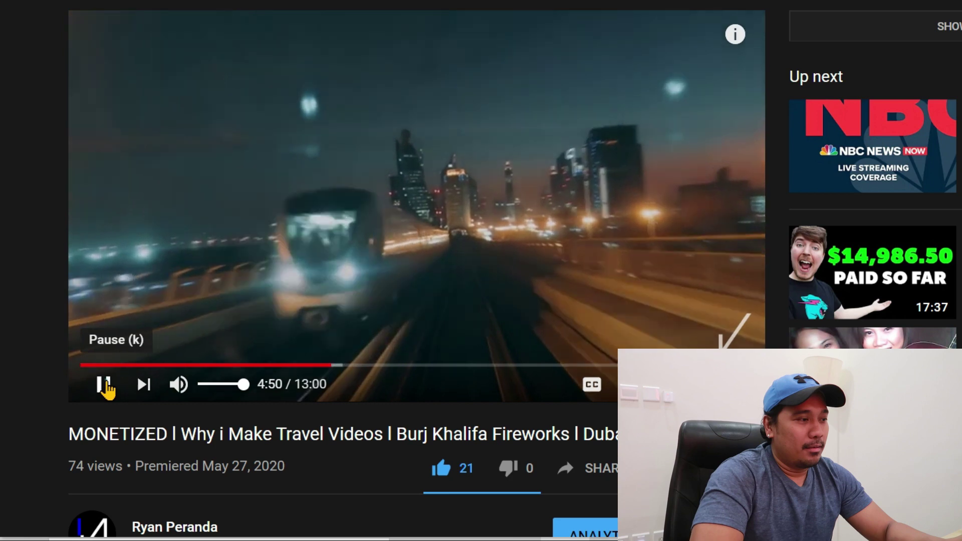
{"action": "left_click", "coordinate": [103, 384]}
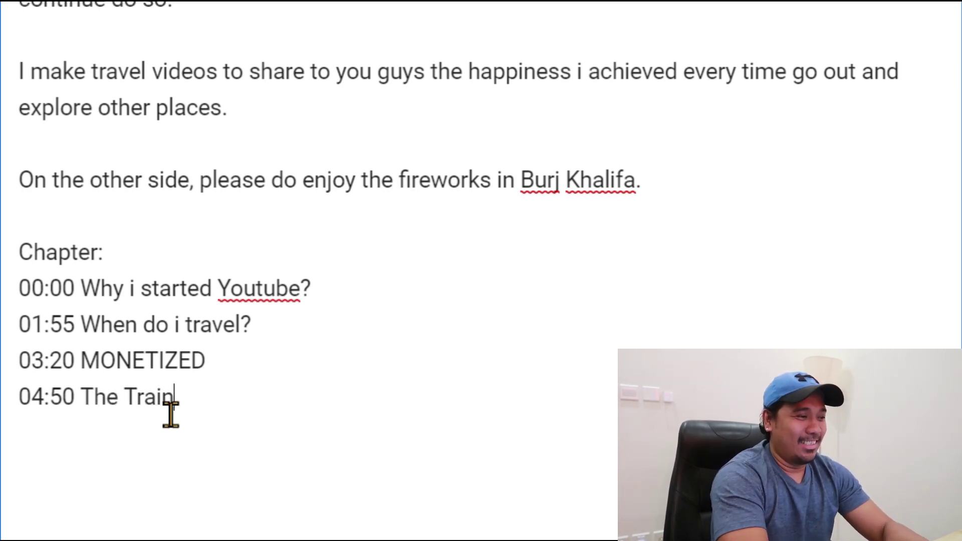
{"action": "left_click", "coordinate": [223, 408]}
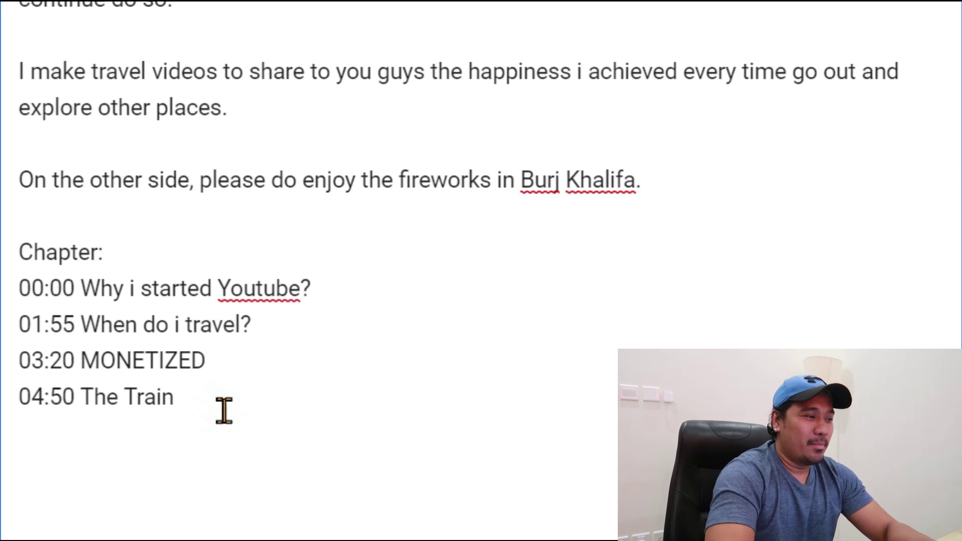
{"action": "key", "text": "Return"}
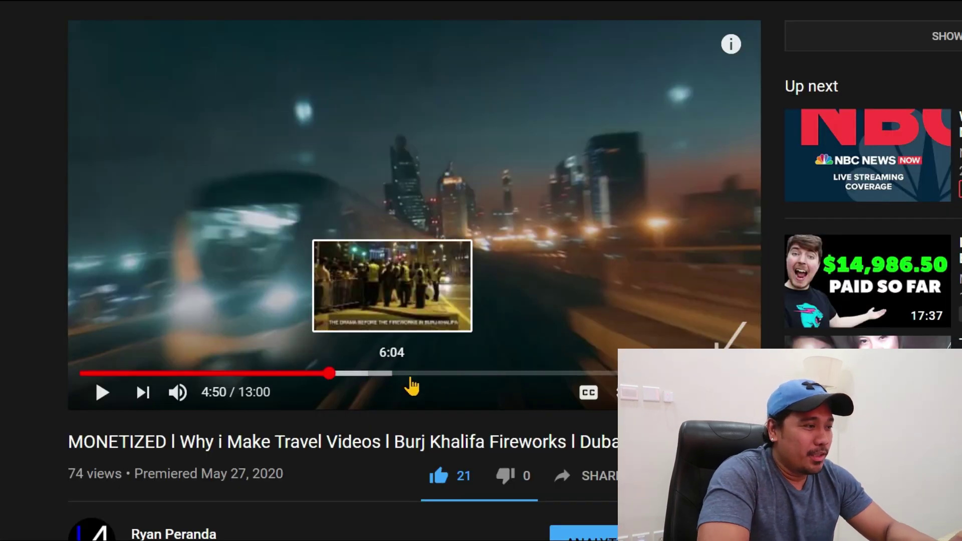
Find where the Burj Khalifa fireworks begin, pause there, and add the chapter entry "07:16 Fireworks Display Started" to the description
{"action": "left_click_drag", "start_coordinate": [406, 373], "coordinate": [428, 378]}
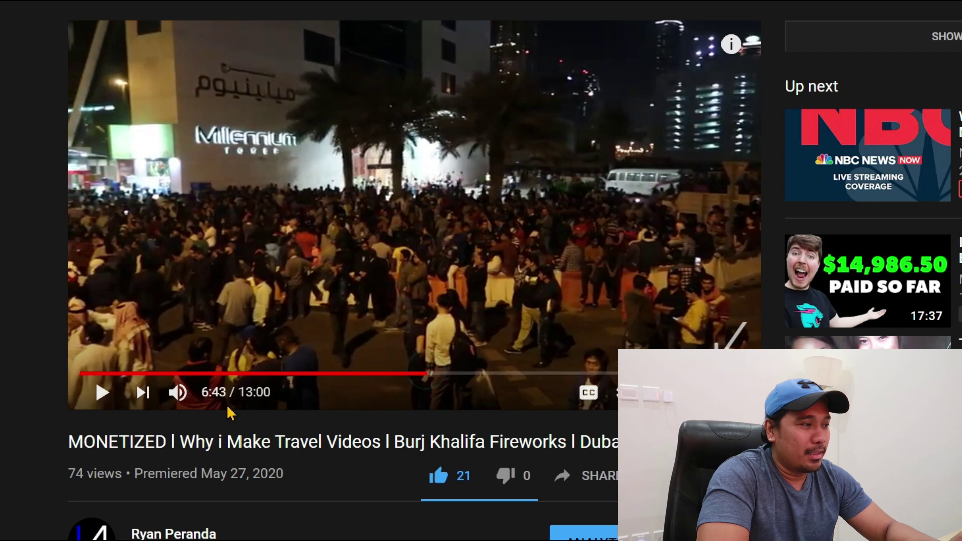
{"action": "left_click", "coordinate": [103, 392]}
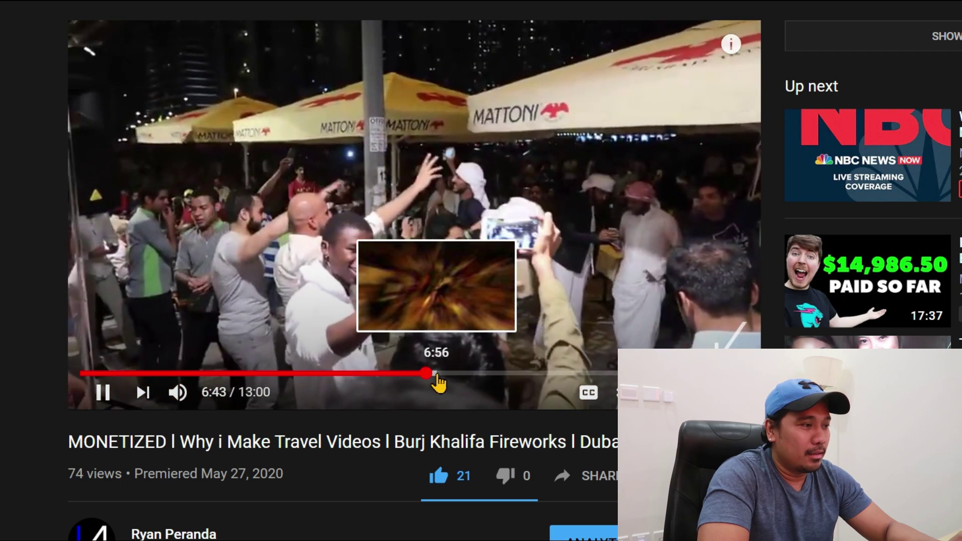
{"action": "left_click", "coordinate": [437, 379]}
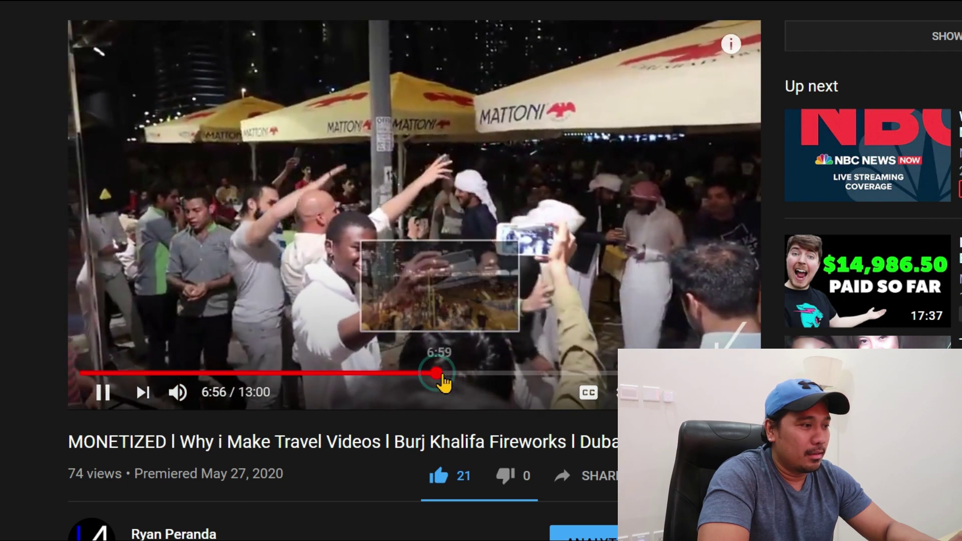
{"action": "left_click", "coordinate": [446, 382]}
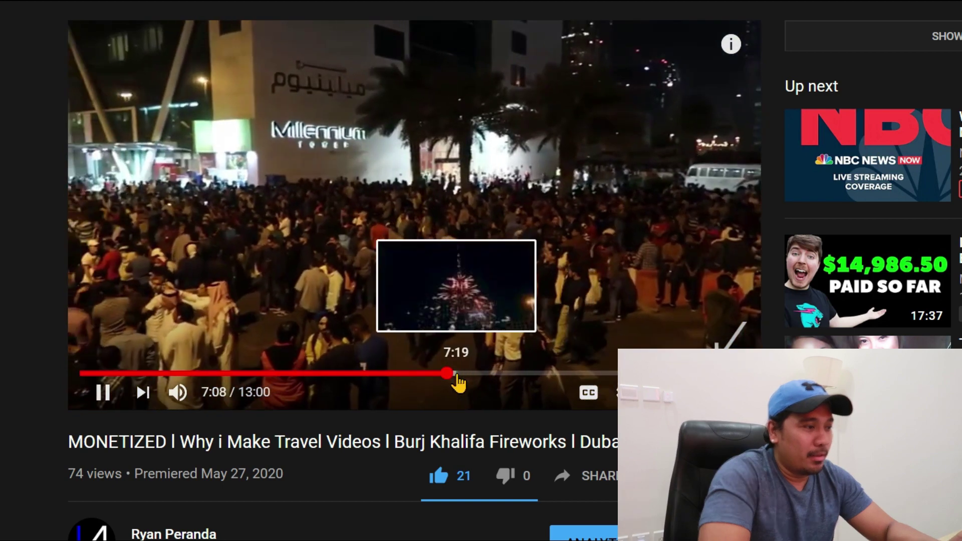
{"action": "left_click", "coordinate": [444, 382]}
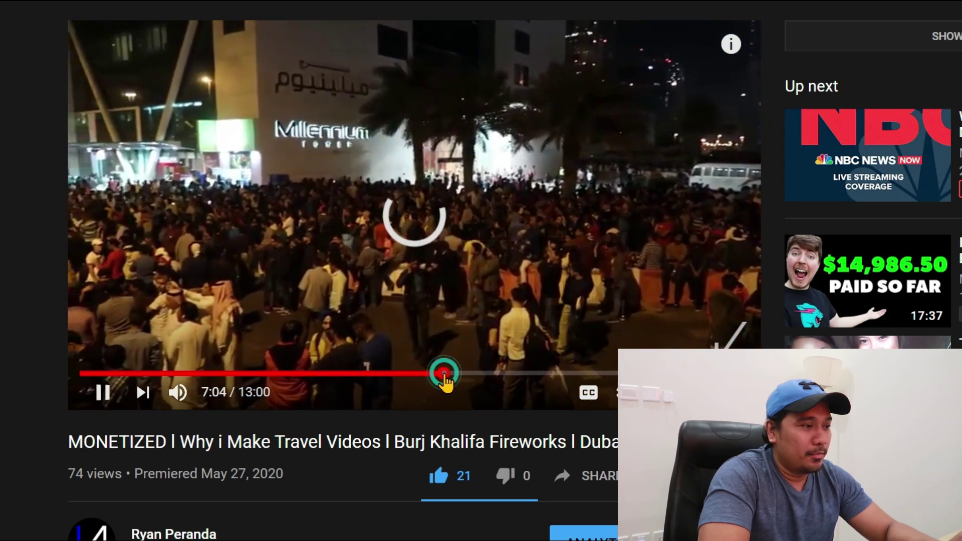
{"action": "left_click", "coordinate": [446, 375]}
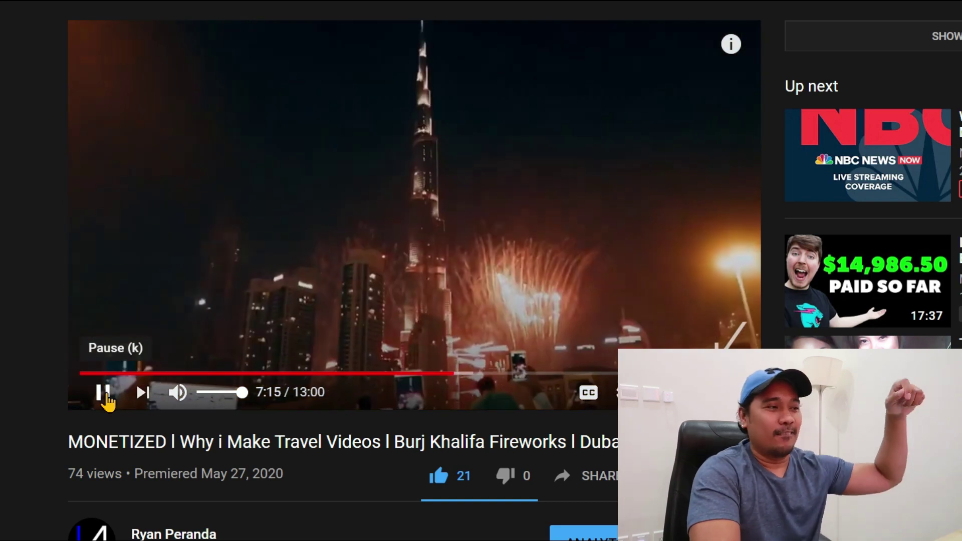
{"action": "left_click", "coordinate": [105, 395]}
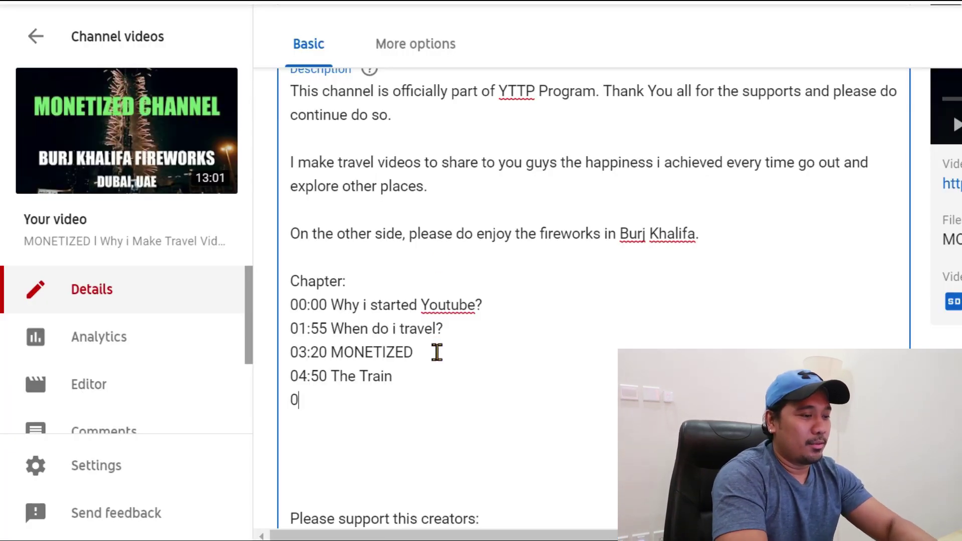
{"action": "type", "text": "7:16 Fireworks Display Started"}
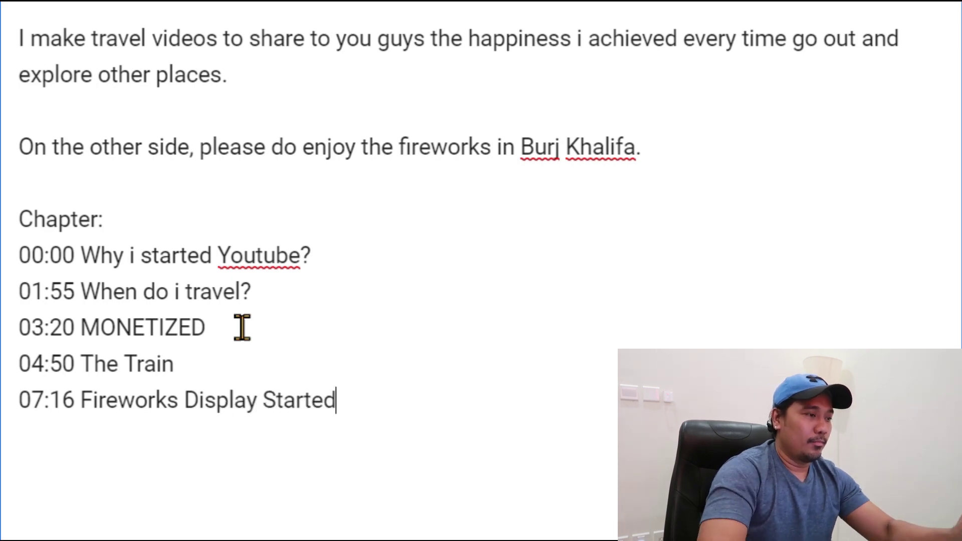
Correct "Youtube" to "YouTube" in the 00:00 chapter entry
{"action": "left_click", "coordinate": [259, 257]}
{"action": "key", "text": "BackSpace"}
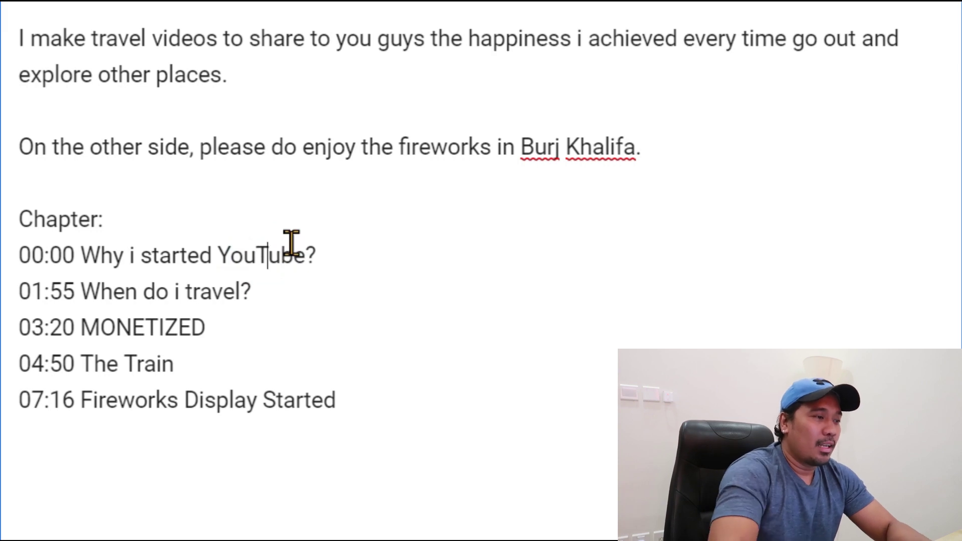
{"action": "left_click", "coordinate": [376, 385]}
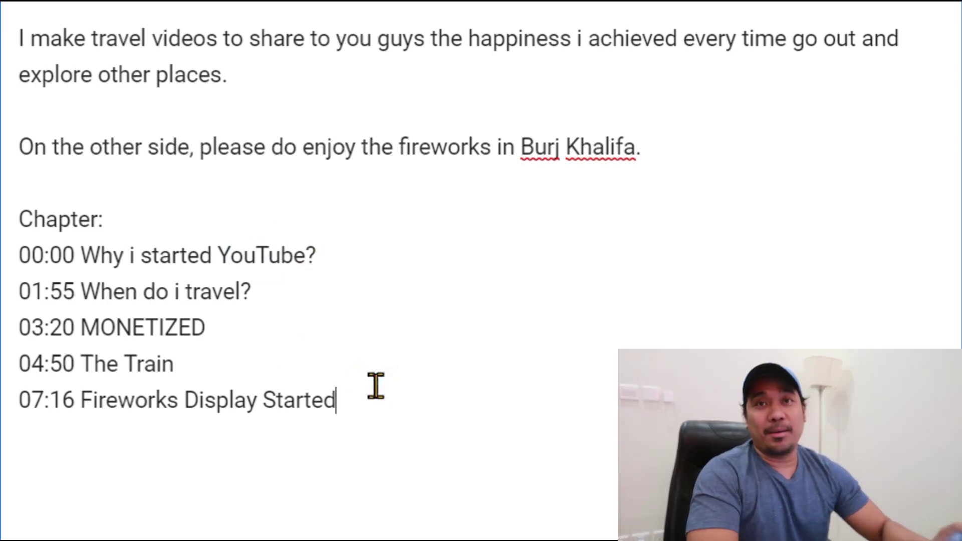
Remove surplus blank space above "Please support this creators:" in the description and save the video's changes
{"action": "scroll", "coordinate": [356, 421], "scroll_direction": "down", "scroll_amount": 3}
{"action": "left_click", "coordinate": [142, 387]}
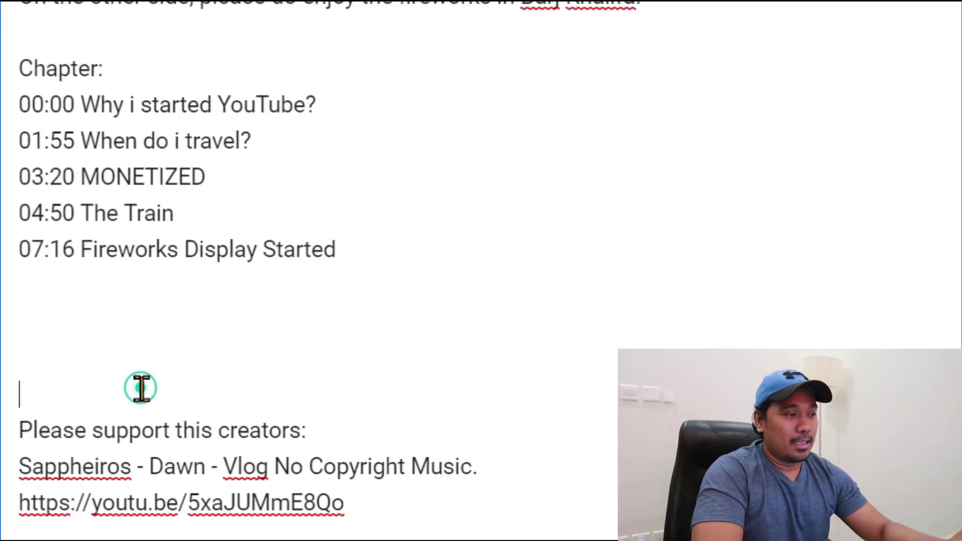
{"action": "key", "text": "BackSpace"}
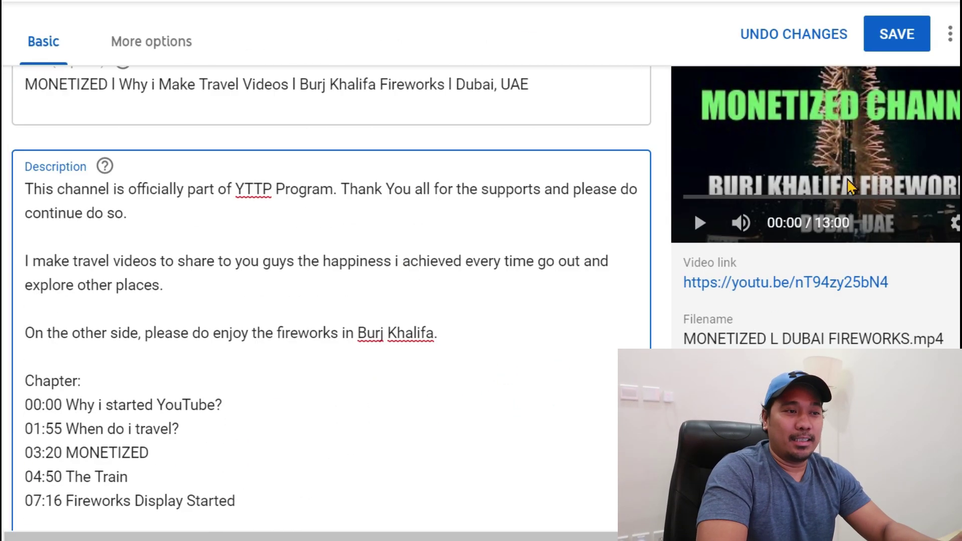
{"action": "left_click", "coordinate": [893, 35]}
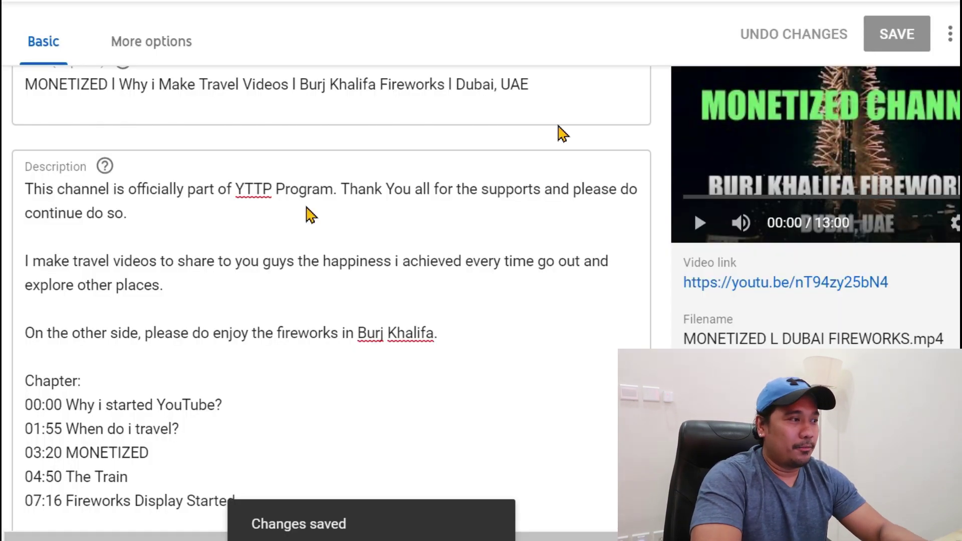
Open the MONETIZED travel video's watch page from the channel page to check the chapters on its progress bar
{"action": "left_click", "coordinate": [1, 30]}
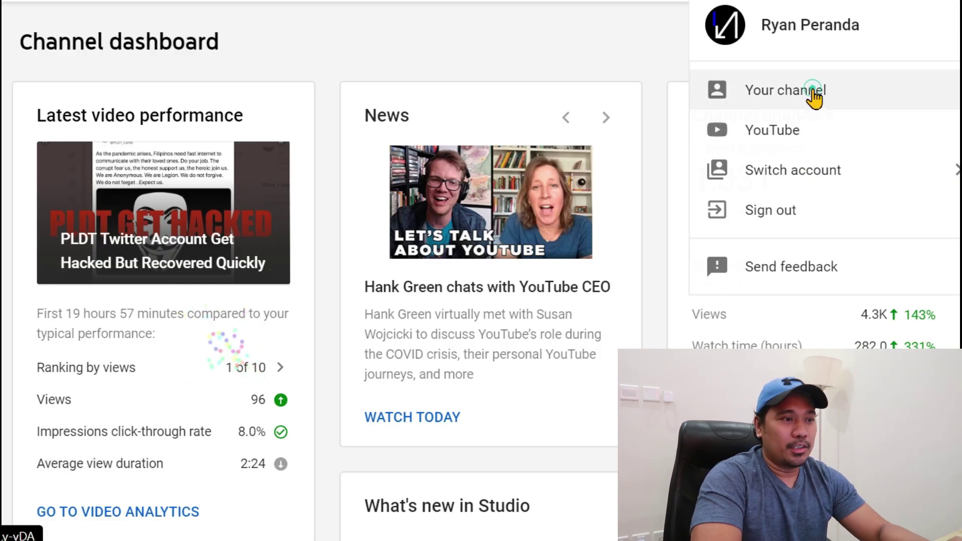
{"action": "left_click", "coordinate": [814, 90]}
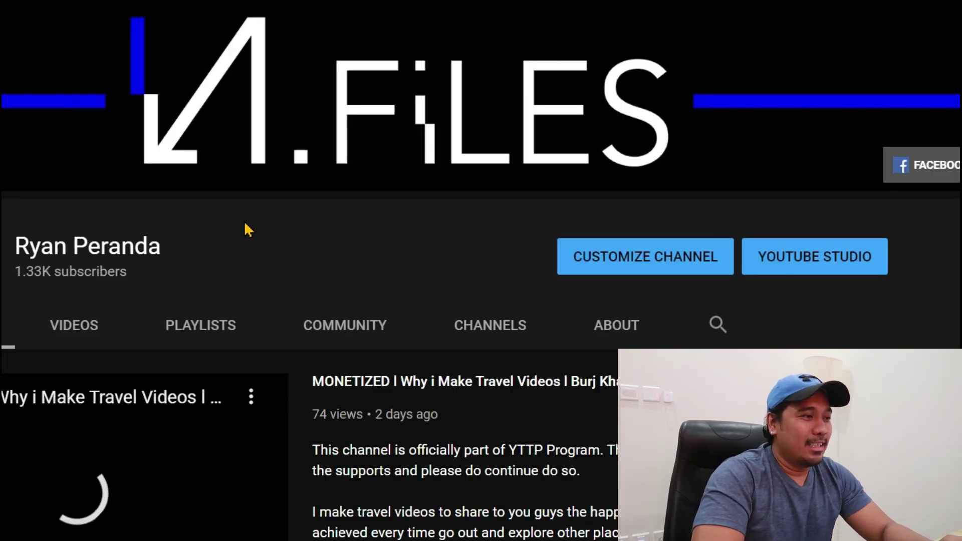
{"action": "scroll", "coordinate": [165, 275], "scroll_direction": "down", "scroll_amount": 6}
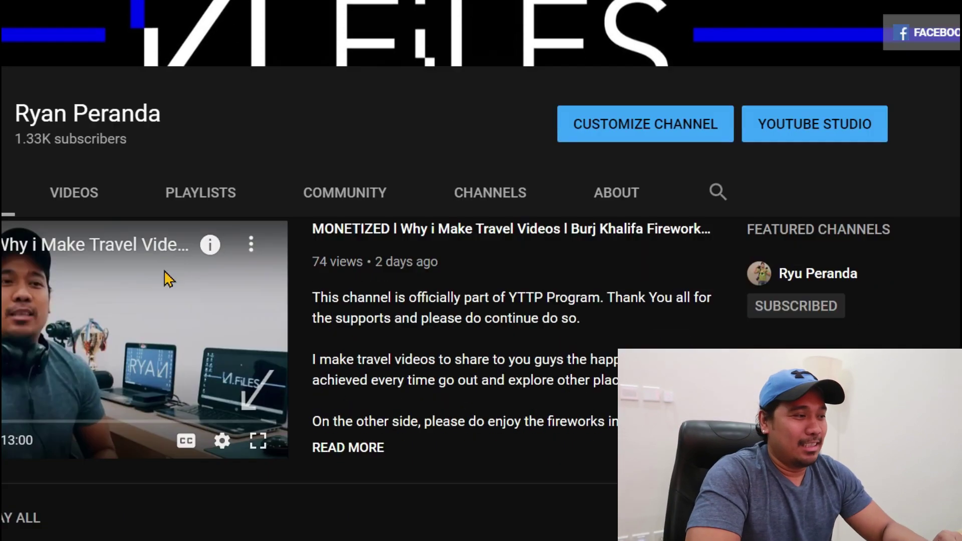
{"action": "scroll", "coordinate": [223, 172], "scroll_direction": "down", "scroll_amount": 6}
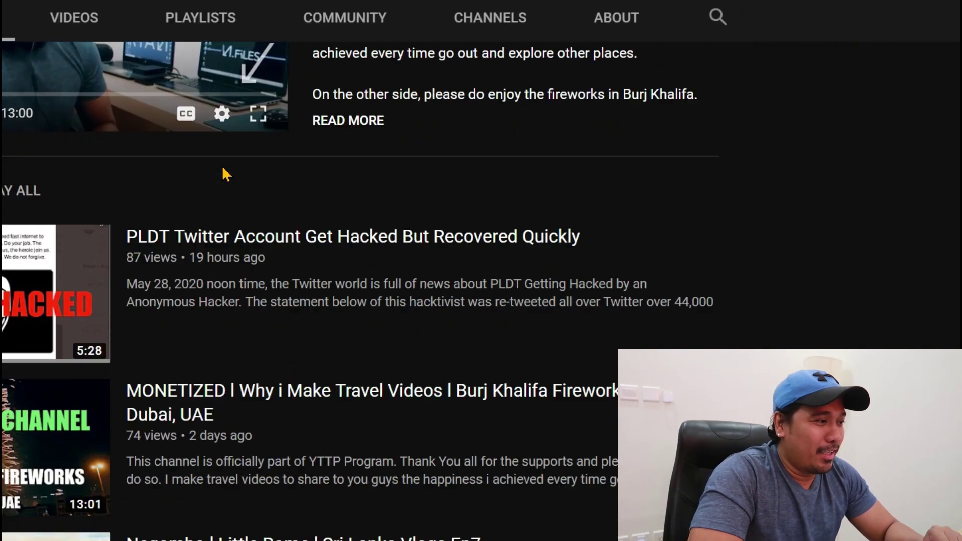
{"action": "left_click", "coordinate": [216, 275]}
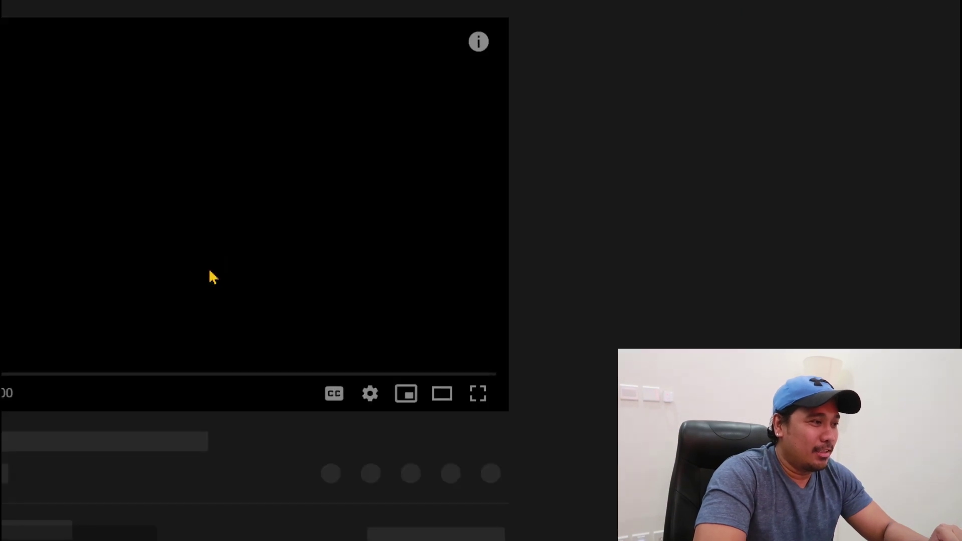
{"action": "scroll", "coordinate": [601, 187], "scroll_direction": "down", "scroll_amount": 1}
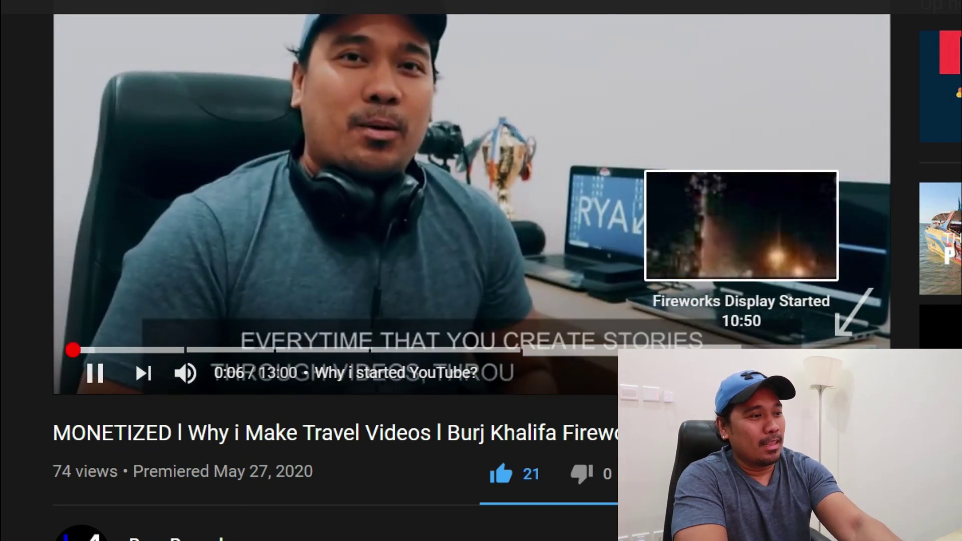
Expand the video's description on the watch page and review its list of chapter timestamps and titles
{"action": "scroll", "coordinate": [315, 419], "scroll_direction": "down", "scroll_amount": 4}
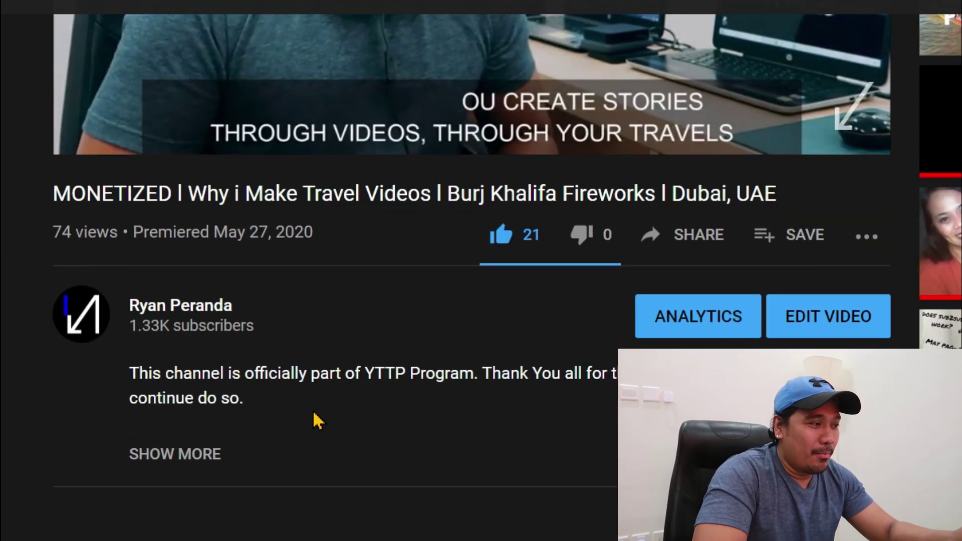
{"action": "left_click", "coordinate": [200, 463]}
{"action": "scroll", "coordinate": [255, 464], "scroll_direction": "down", "scroll_amount": 4}
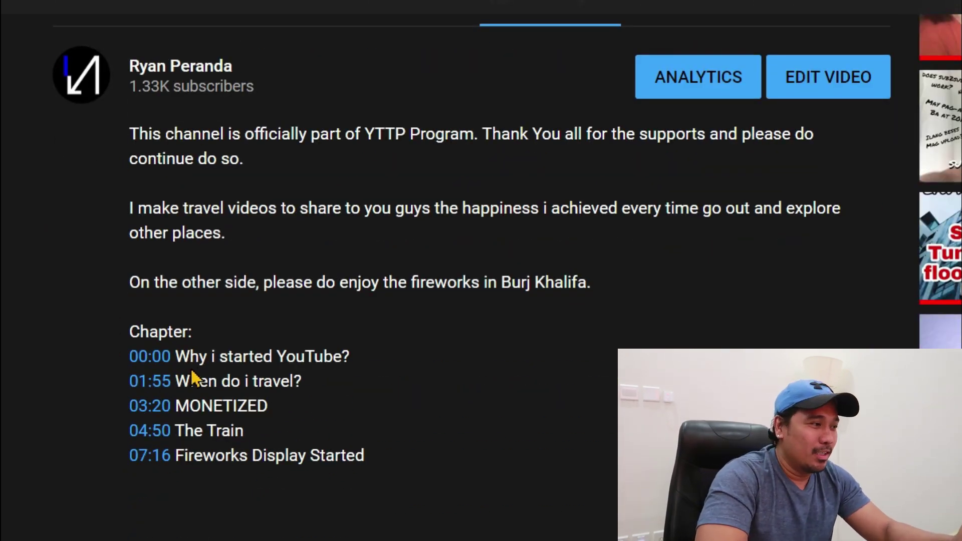
Play from the start of the "When do i travel?" chapter, compare it with the description's chapter list, and pause the video
{"action": "scroll", "coordinate": [300, 307], "scroll_direction": "up", "scroll_amount": 6}
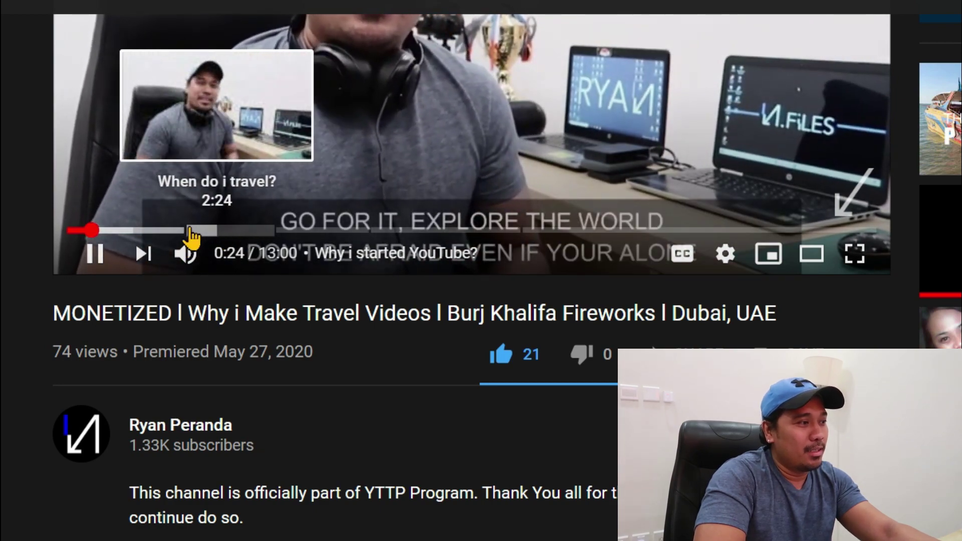
{"action": "left_click", "coordinate": [189, 231]}
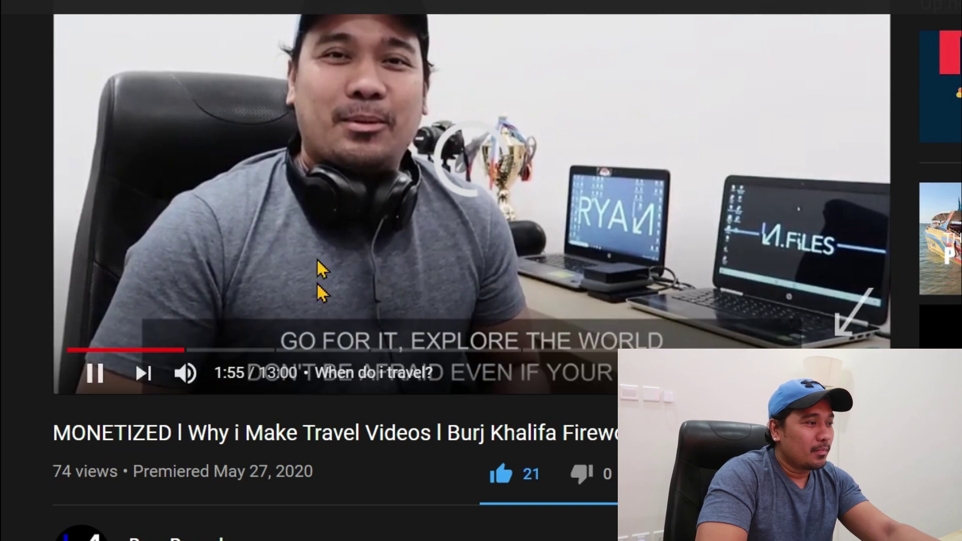
{"action": "scroll", "coordinate": [355, 471], "scroll_direction": "down", "scroll_amount": 5}
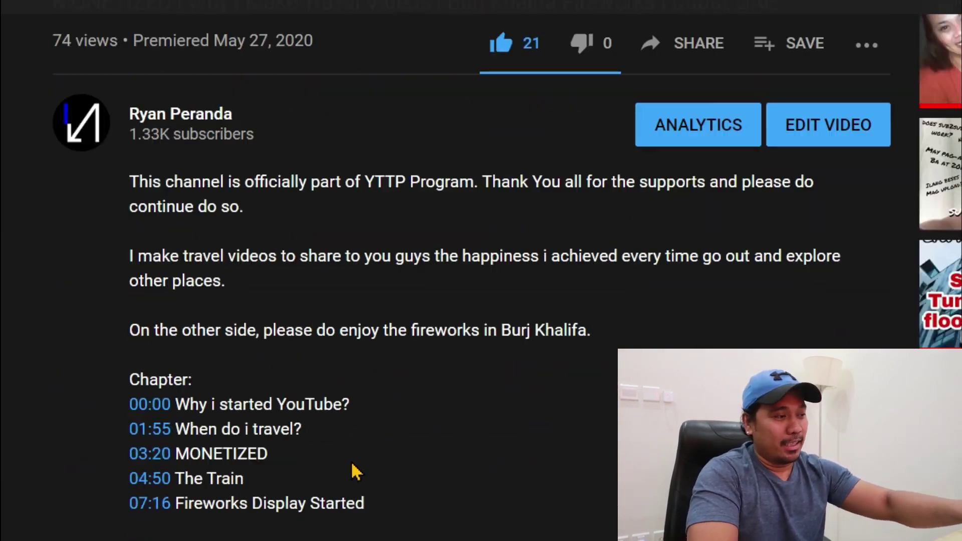
{"action": "scroll", "coordinate": [286, 450], "scroll_direction": "down", "scroll_amount": 1}
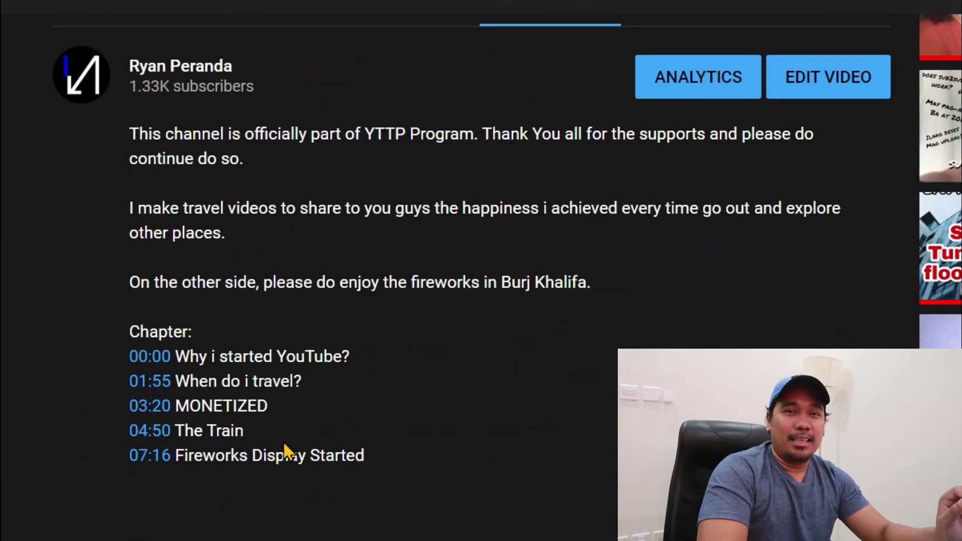
{"action": "scroll", "coordinate": [243, 86], "scroll_direction": "up", "scroll_amount": 7}
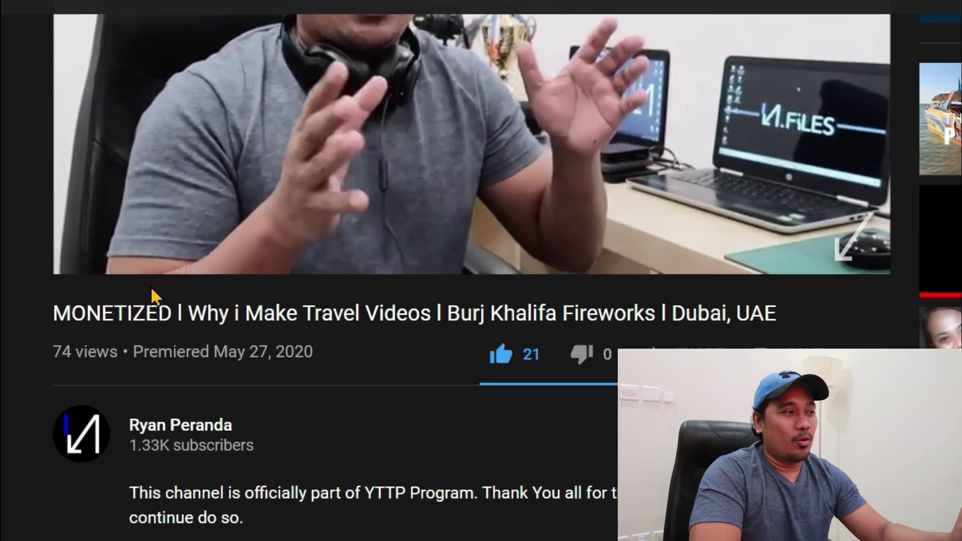
{"action": "left_click", "coordinate": [95, 254]}
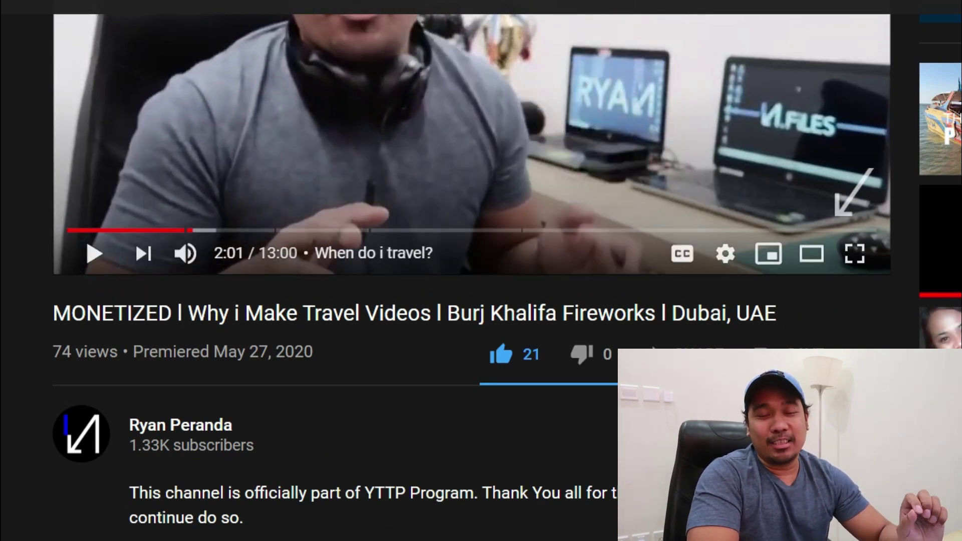
Recheck the description's chapter list and resume playback from 2:02 within the "When do i travel?" chapter
{"action": "scroll", "coordinate": [522, 475], "scroll_direction": "down", "scroll_amount": 5}
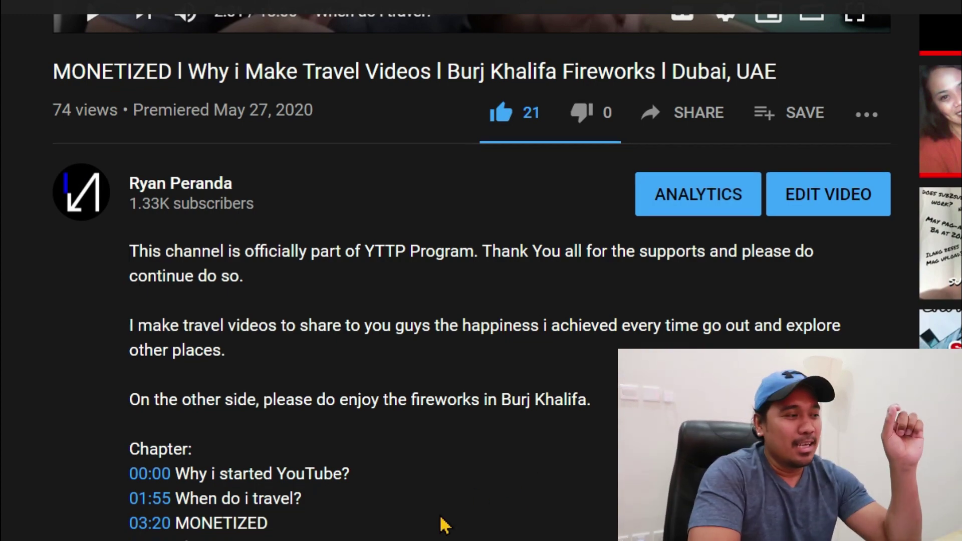
{"action": "scroll", "coordinate": [440, 521], "scroll_direction": "down", "scroll_amount": 5}
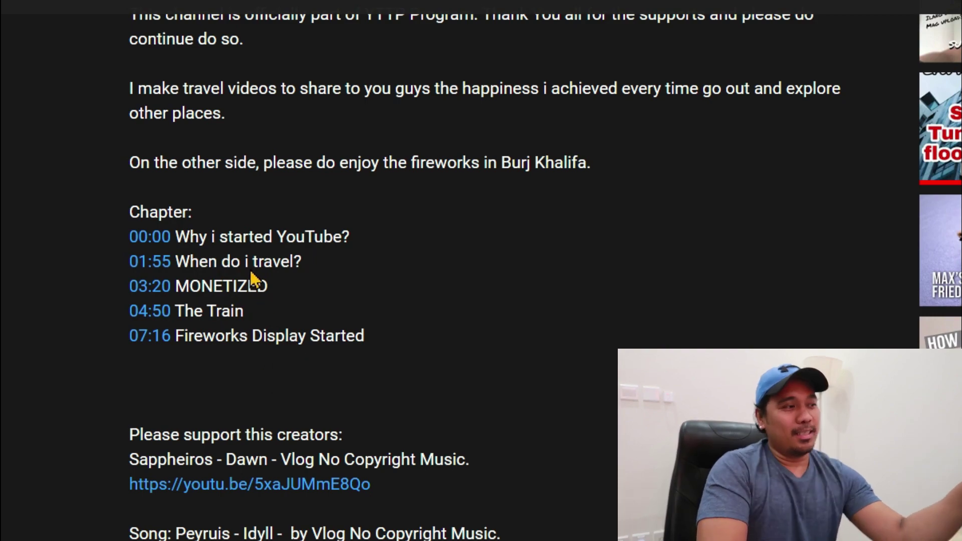
{"action": "scroll", "coordinate": [268, 289], "scroll_direction": "up", "scroll_amount": 10}
{"action": "left_click", "coordinate": [191, 231]}
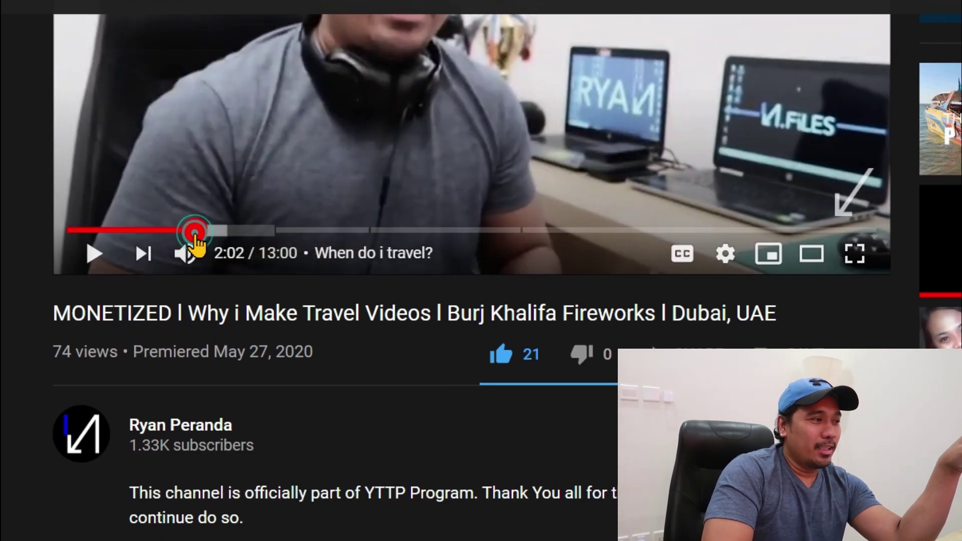
{"action": "left_click", "coordinate": [90, 255]}
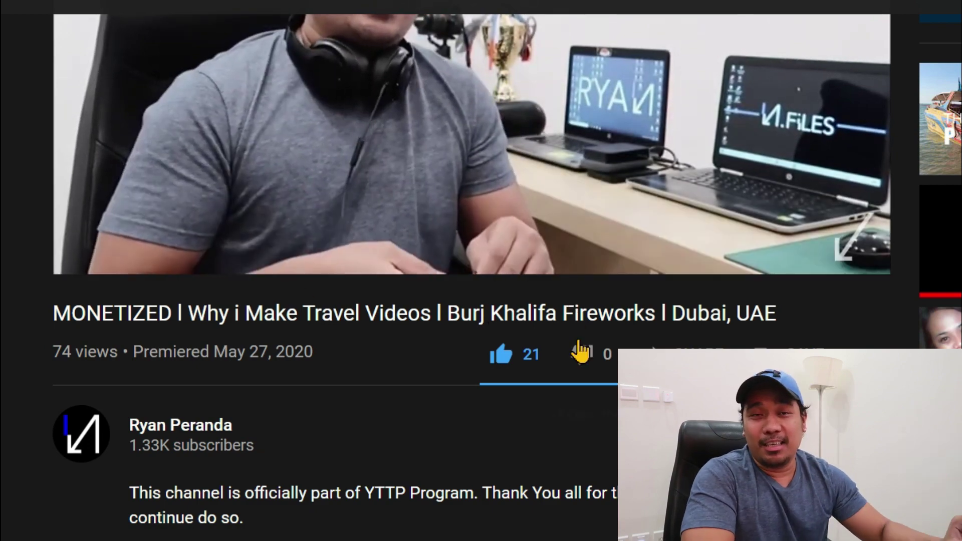
{"action": "scroll", "coordinate": [581, 351], "scroll_direction": "down", "scroll_amount": 2}
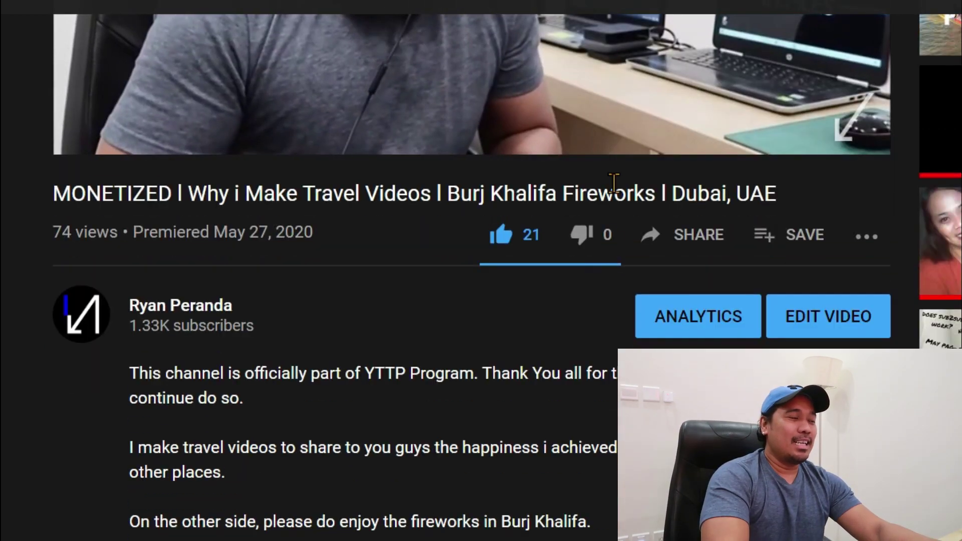
{"action": "scroll", "coordinate": [313, 294], "scroll_direction": "up", "scroll_amount": 2}
{"action": "scroll", "coordinate": [74, 383], "scroll_direction": "up", "scroll_amount": 4}
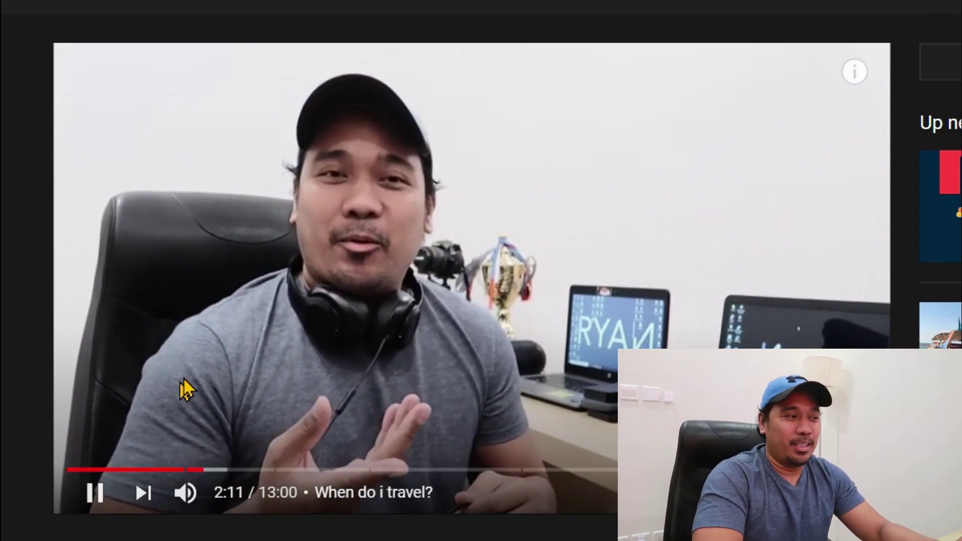
Preview the chapters on the progress bar, jump to "Fireworks Display Started", and pause the video at 7:27
{"action": "scroll", "coordinate": [281, 396], "scroll_direction": "down", "scroll_amount": 1}
{"action": "scroll", "coordinate": [281, 396], "scroll_direction": "down", "scroll_amount": 2}
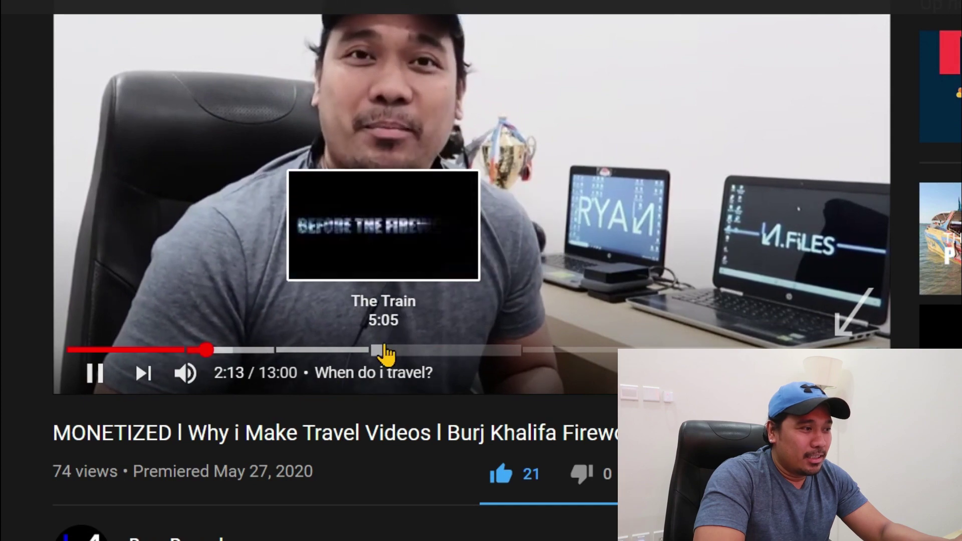
{"action": "left_click", "coordinate": [530, 350]}
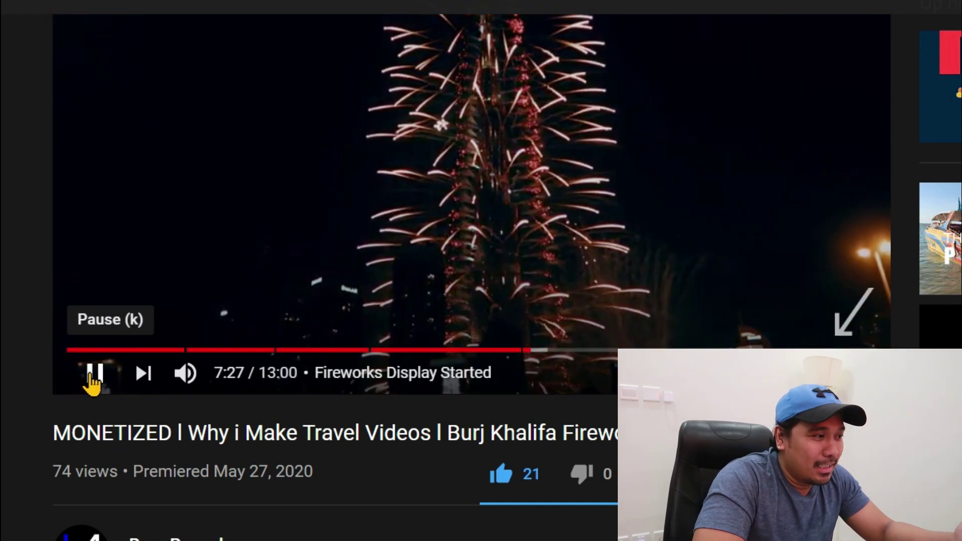
{"action": "left_click", "coordinate": [95, 374]}
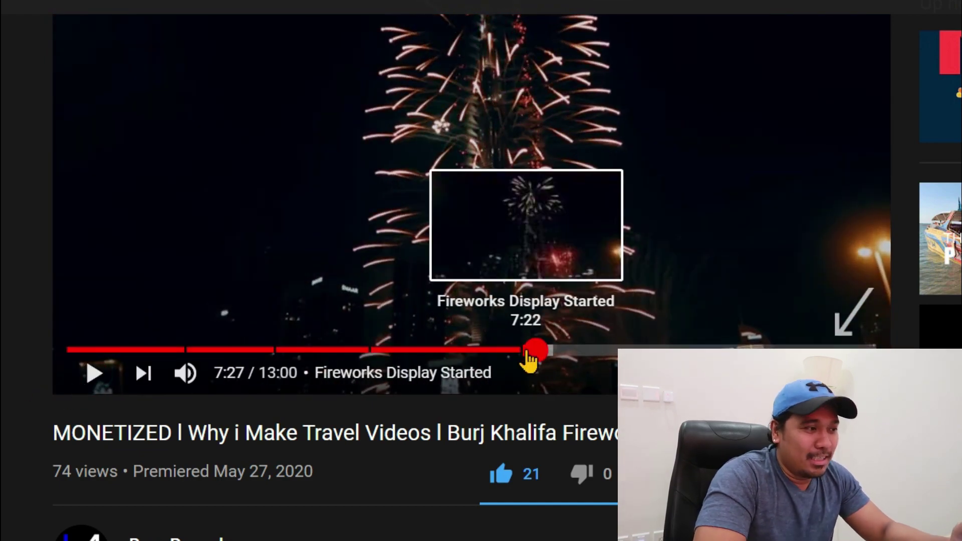
{"action": "scroll", "coordinate": [521, 398], "scroll_direction": "up", "scroll_amount": 2}
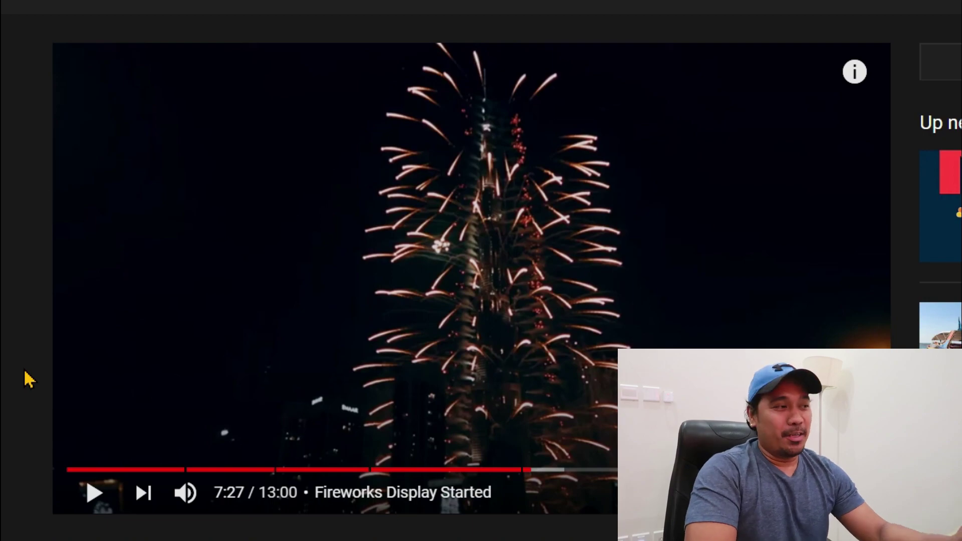
{"action": "scroll", "coordinate": [23, 355], "scroll_direction": "down", "scroll_amount": 4}
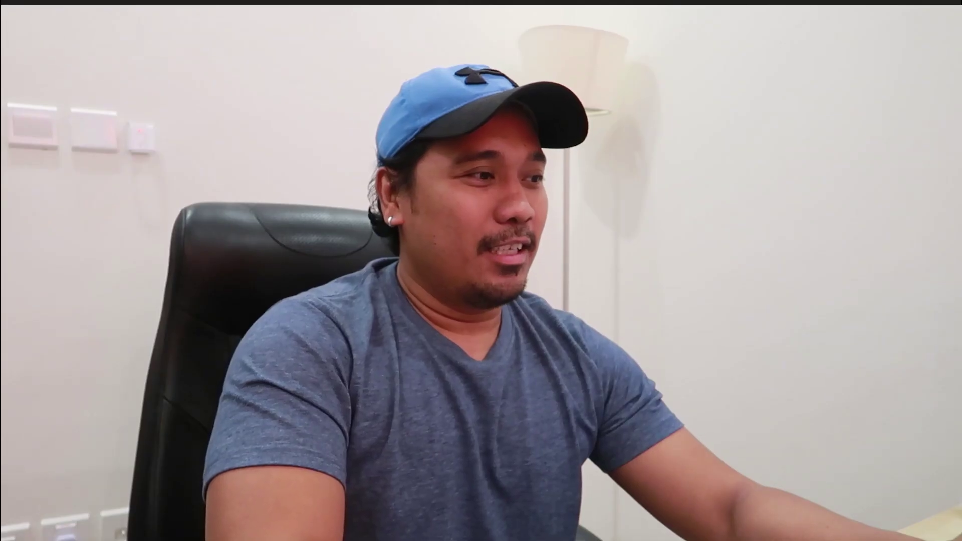